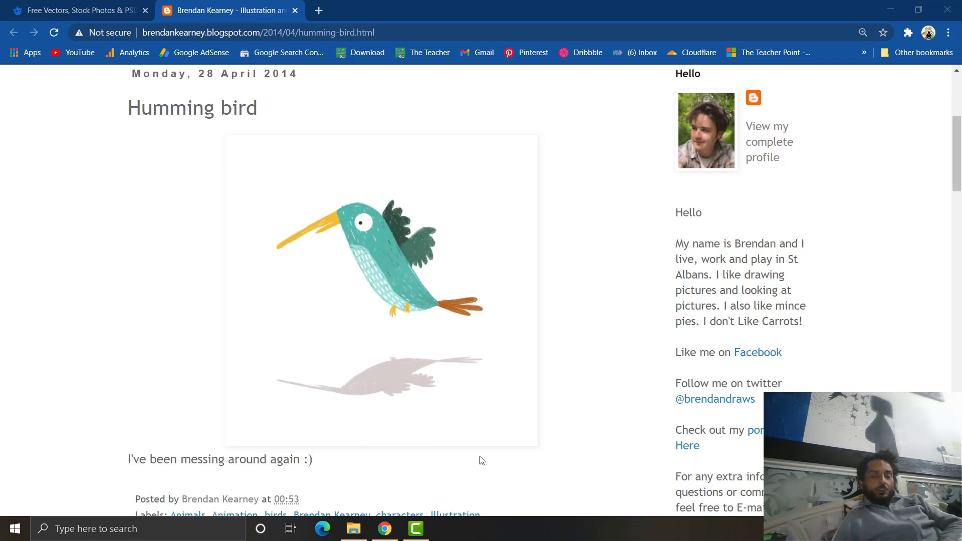
# - Show the Camtasia Recorder controls from the hidden background apps, and minimise the recorder window
pyautogui.moveTo(416, 529)
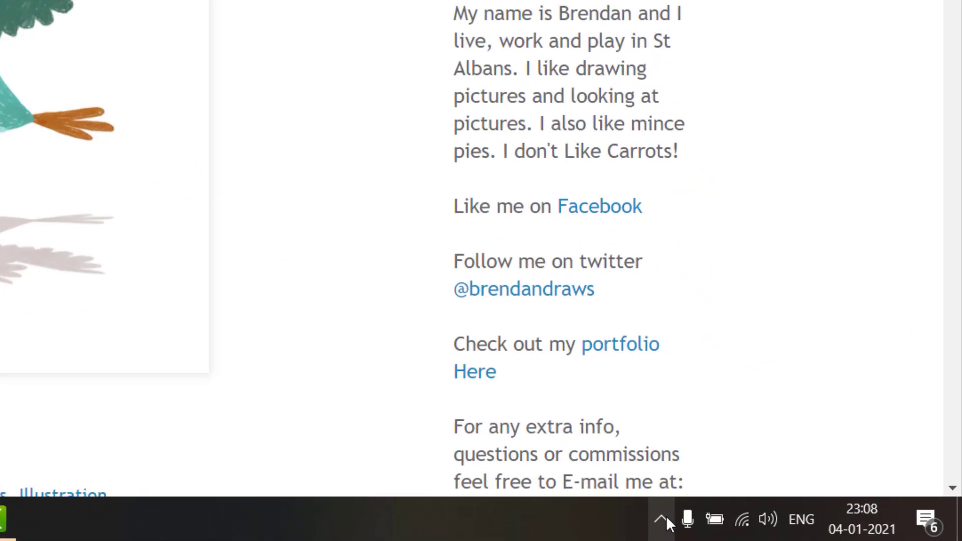
pyautogui.click(664, 519)
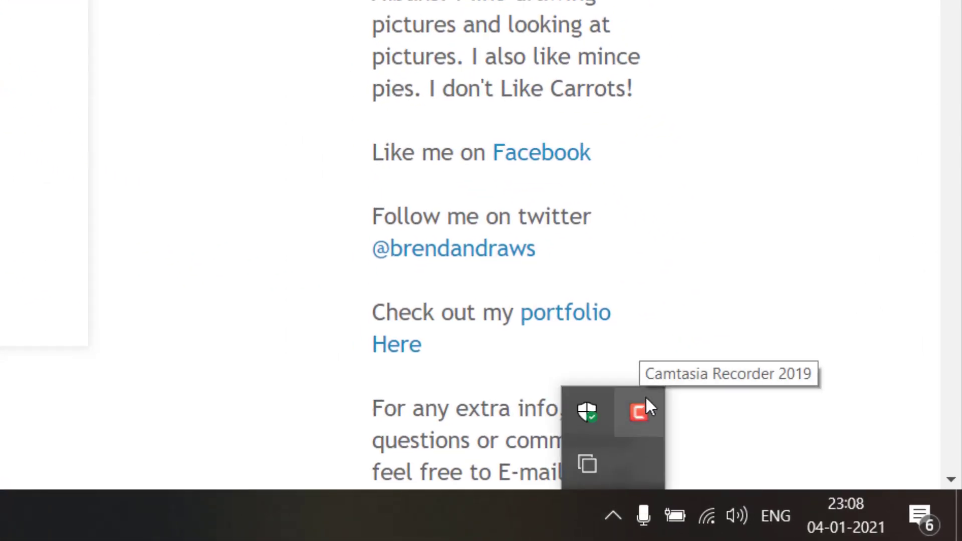
pyautogui.click(638, 411)
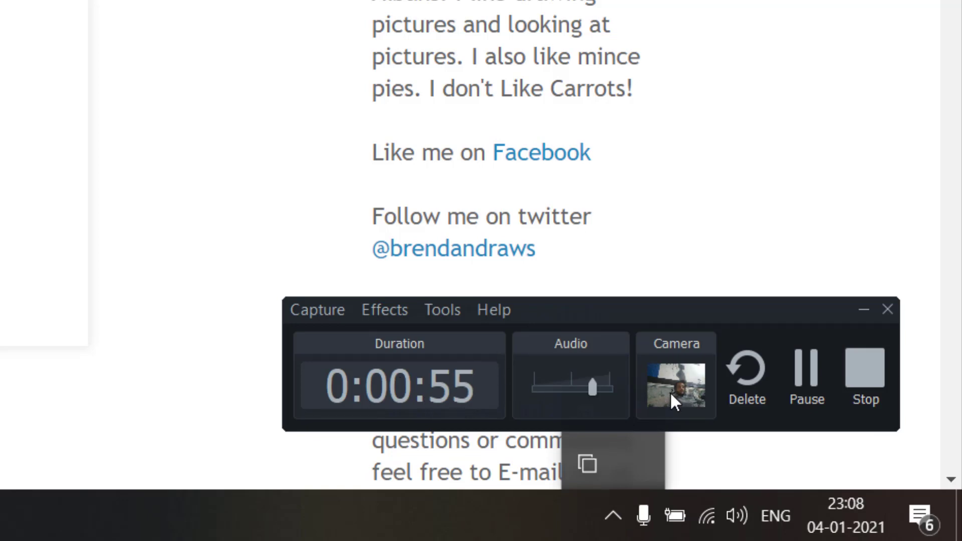
pyautogui.click(863, 309)
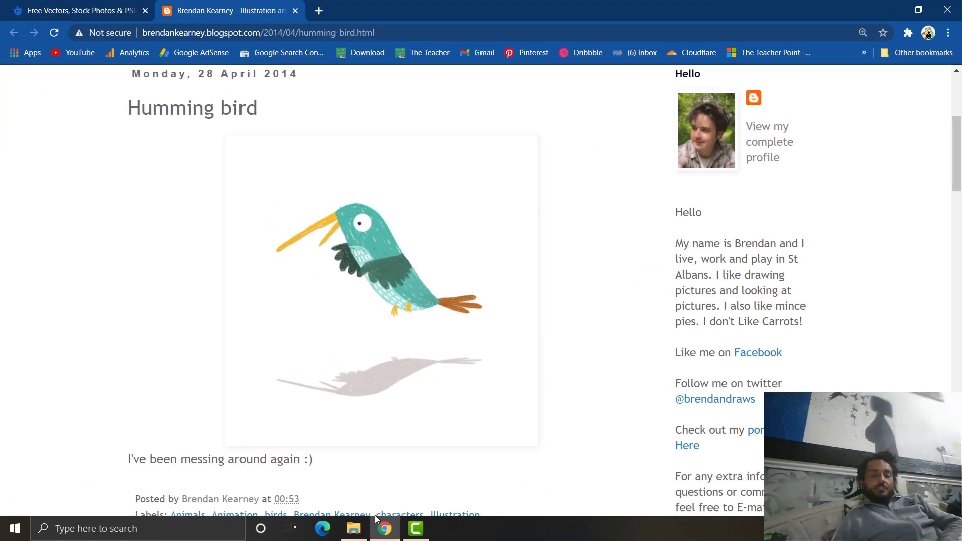
# - Search the web for "download camtasia for windows" in a new browser tab and open TechSmith's Camtasia video-editor page
pyautogui.press('super')
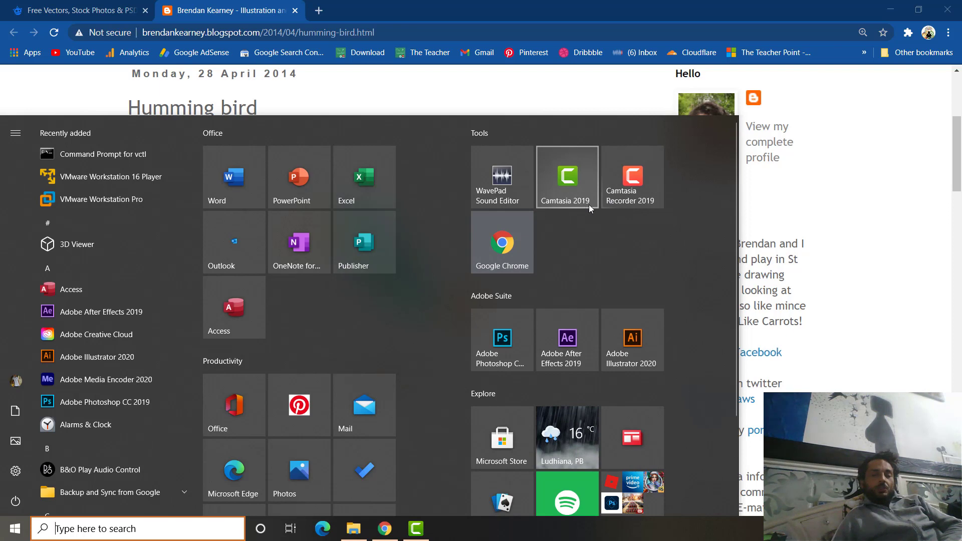
pyautogui.click(316, 10)
pyautogui.write('d')
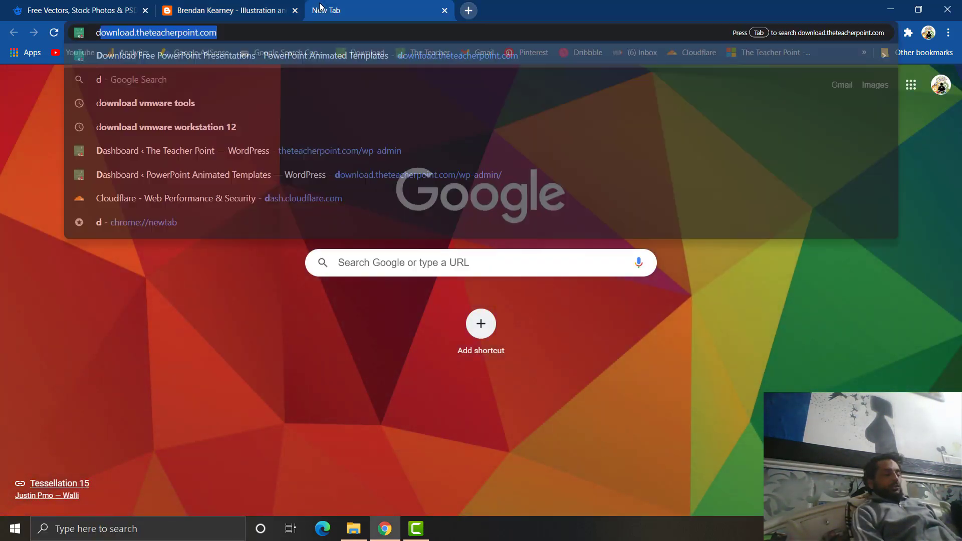
pyautogui.write('ownload cma')
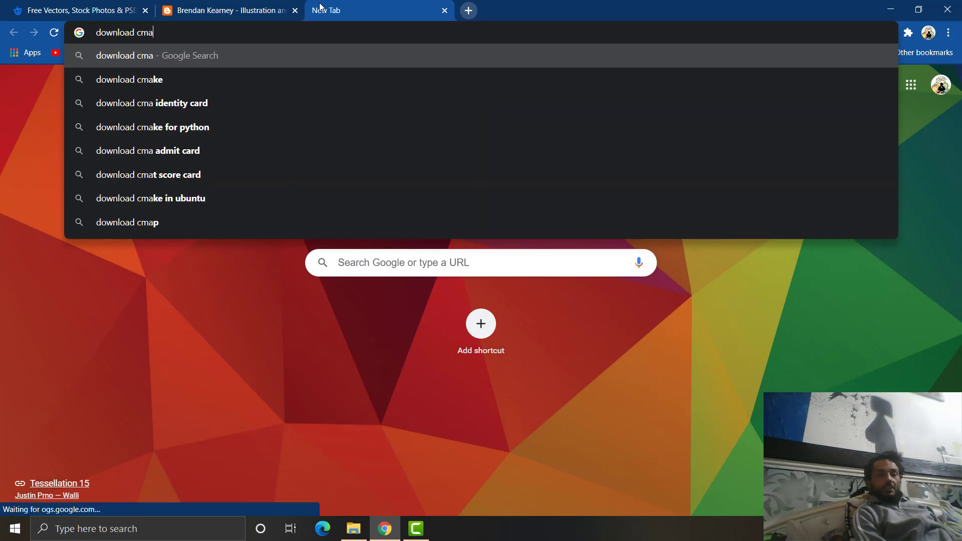
pyautogui.press('BackSpace')
pyautogui.write('am')
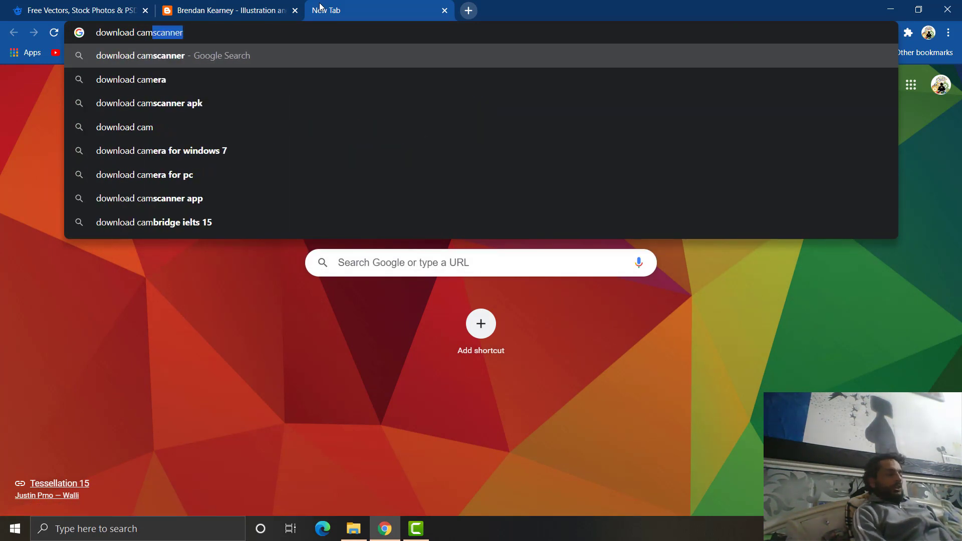
pyautogui.write('ts')
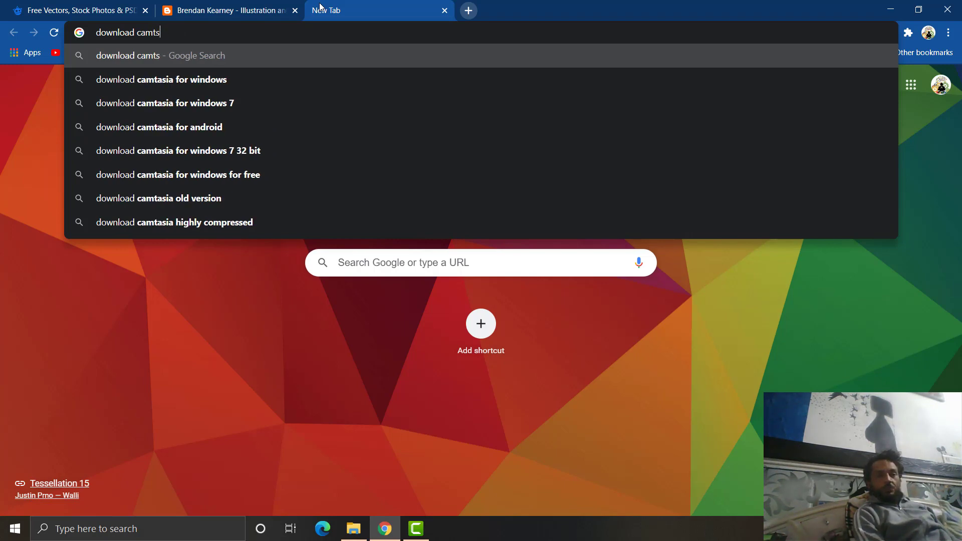
pyautogui.press('BackSpace')
pyautogui.write('asia')
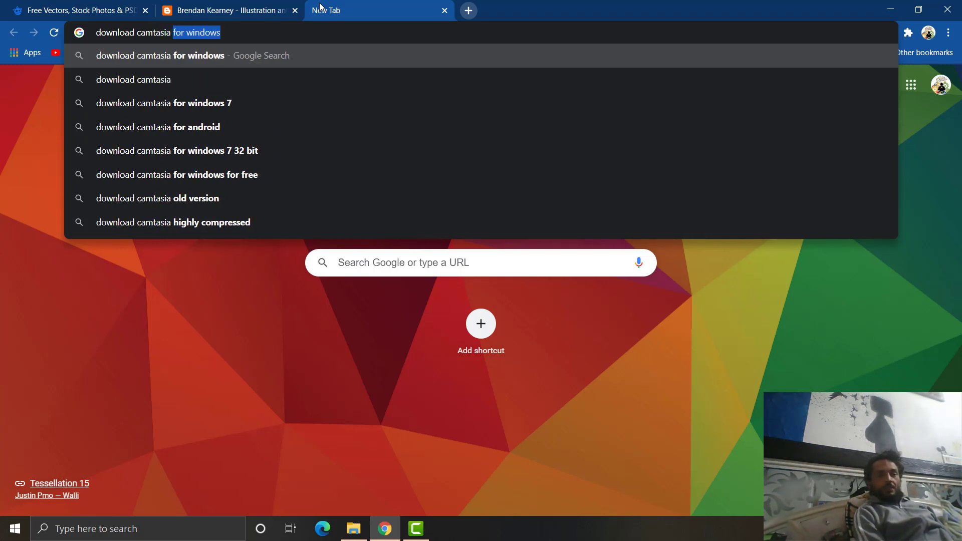
pyautogui.press('Return')
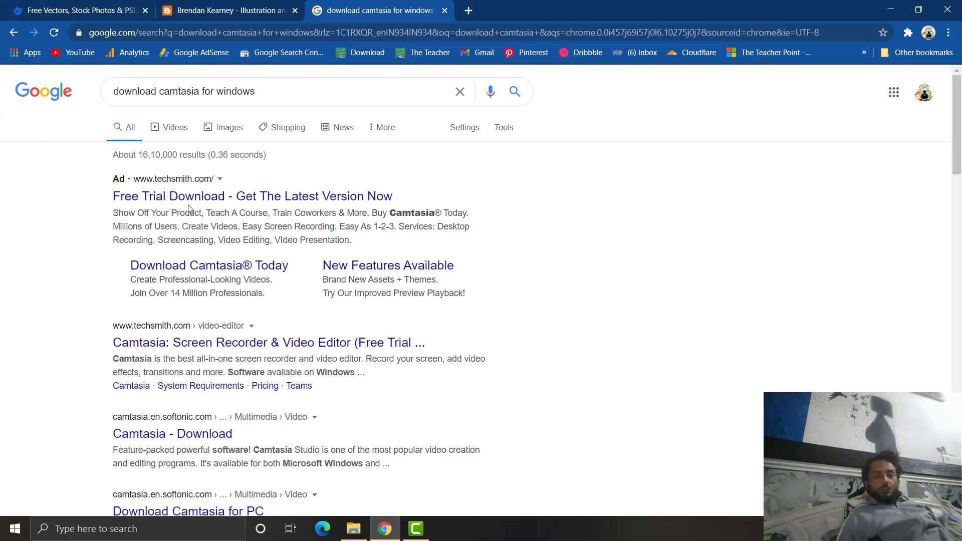
pyautogui.click(201, 342)
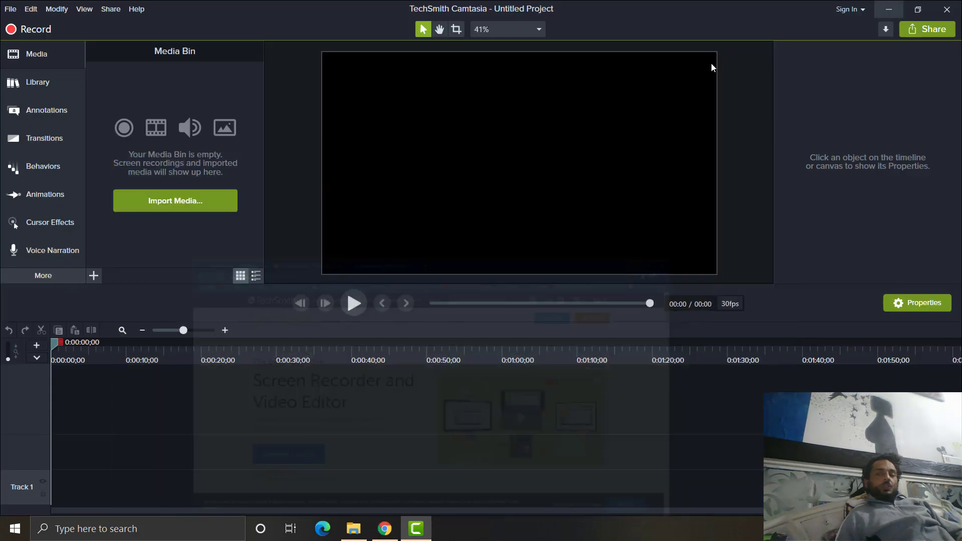
# - Locate Camtasia Recorder 2019 among the installed apps from the cleared desktop, and close the TechSmith tab in Chrome
pyautogui.click(890, 9)
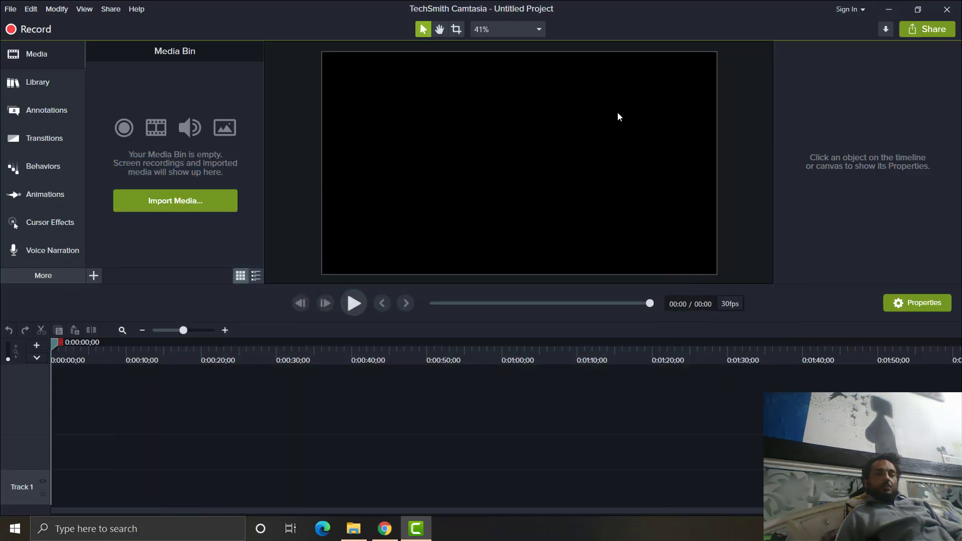
pyautogui.click(889, 10)
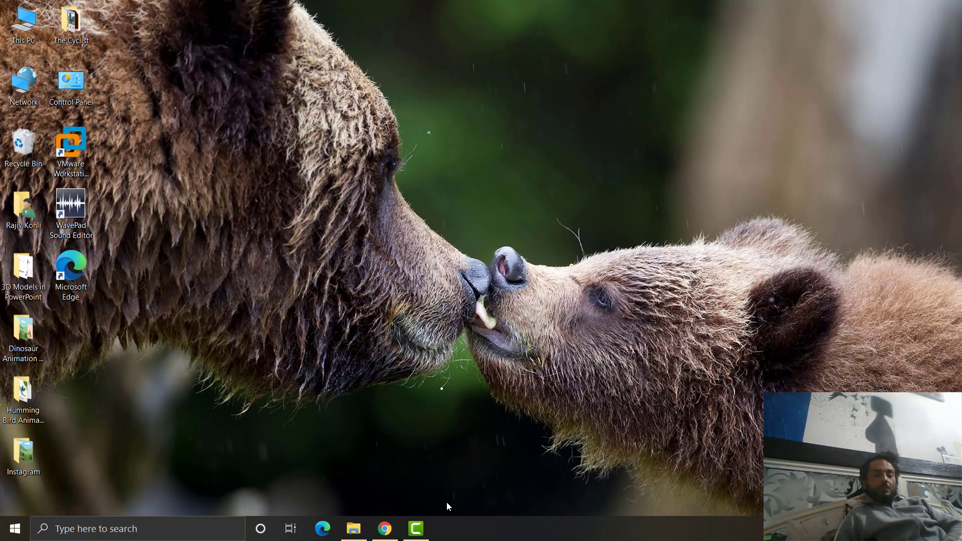
pyautogui.click(12, 529)
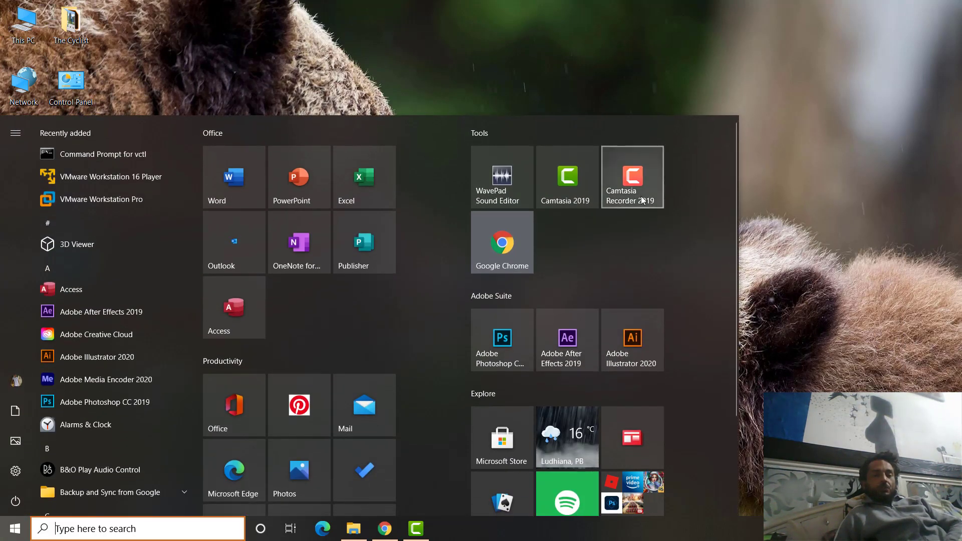
pyautogui.click(641, 197)
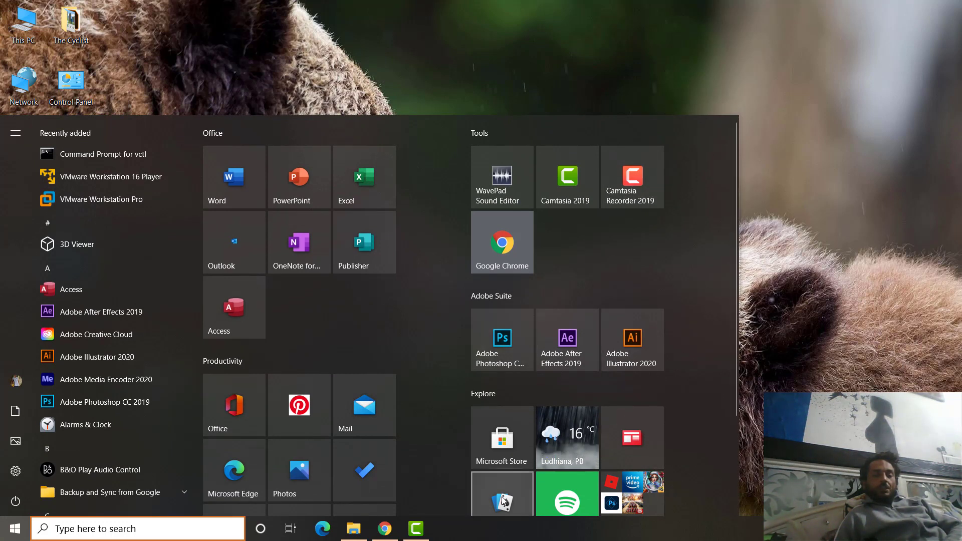
pyautogui.click(389, 530)
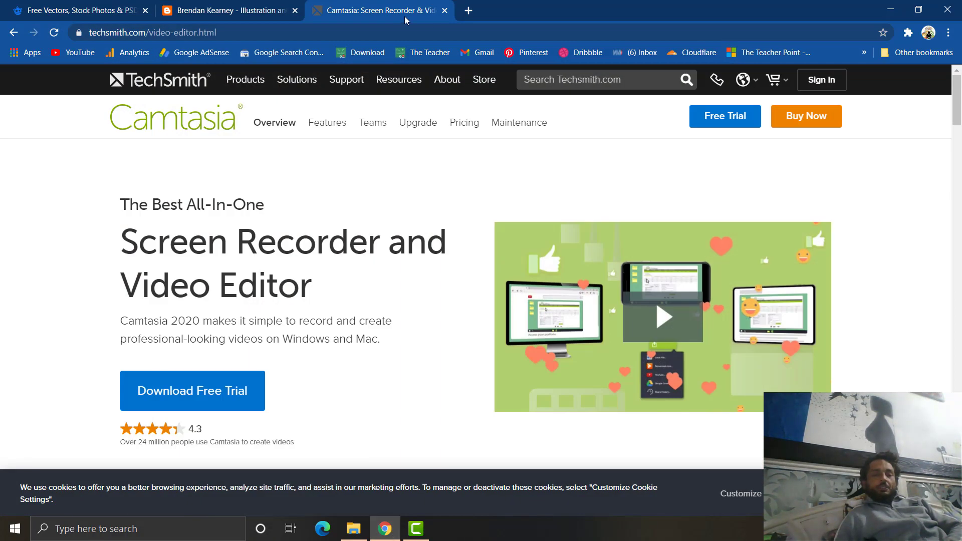
pyautogui.click(444, 11)
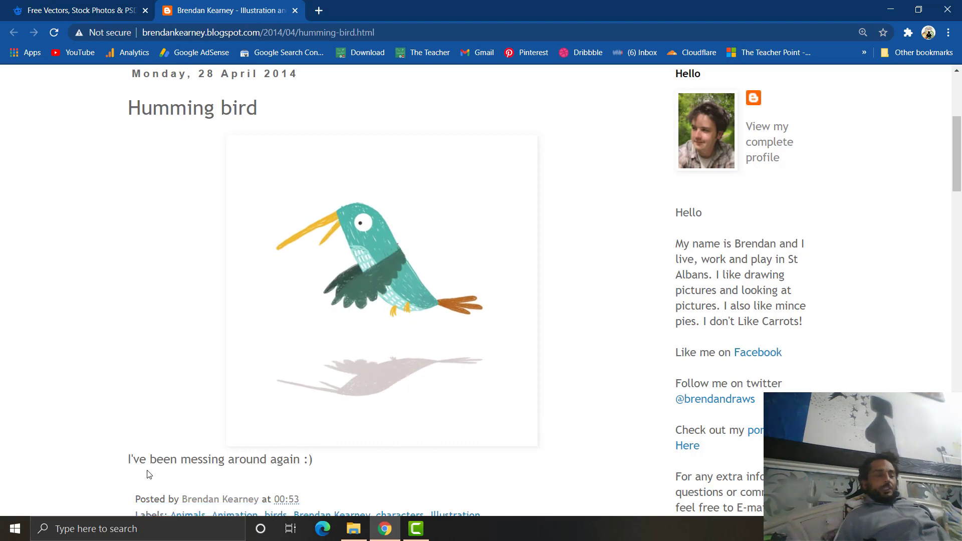
# - Launch Snip & Sketch, examine its settings for snip saving, multiple windows and outlines, and close the app
pyautogui.press('super')
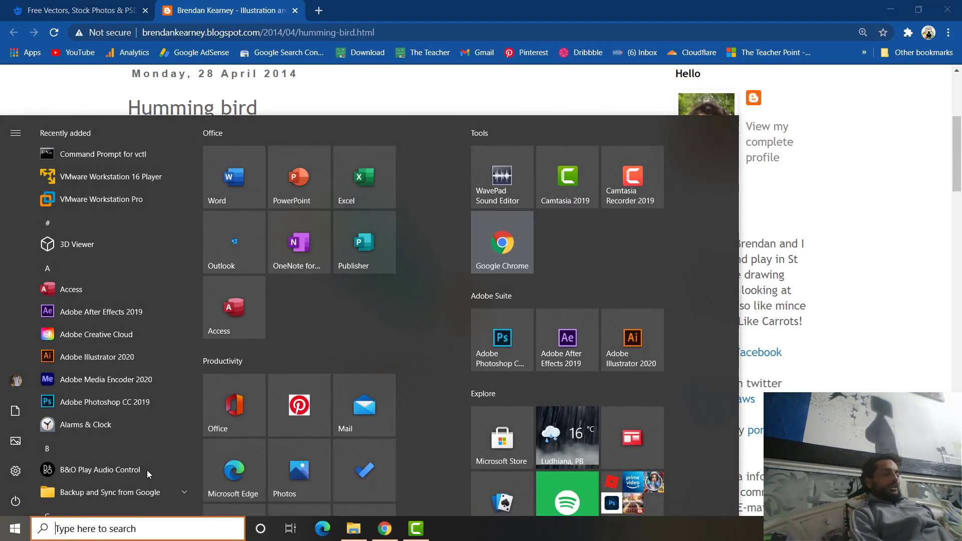
pyautogui.write('snip')
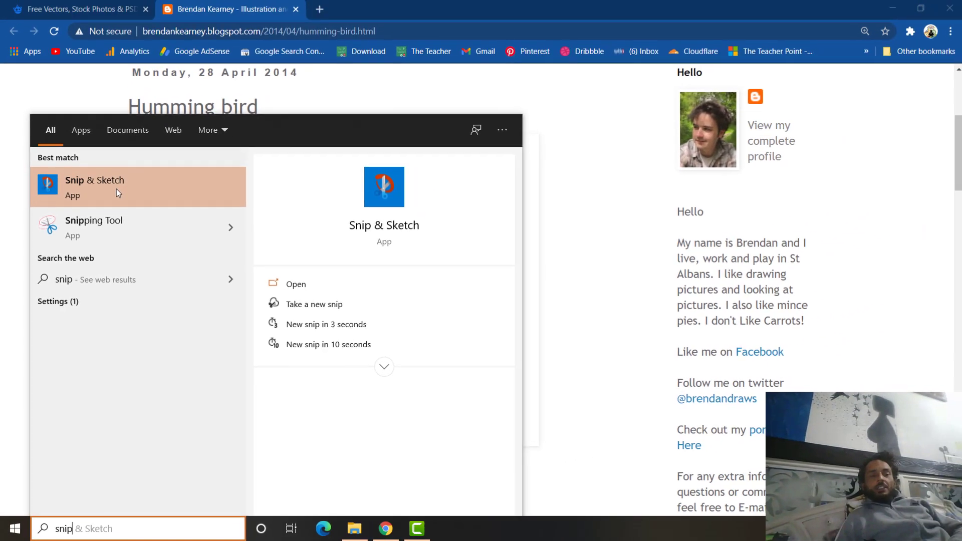
pyautogui.click(149, 93)
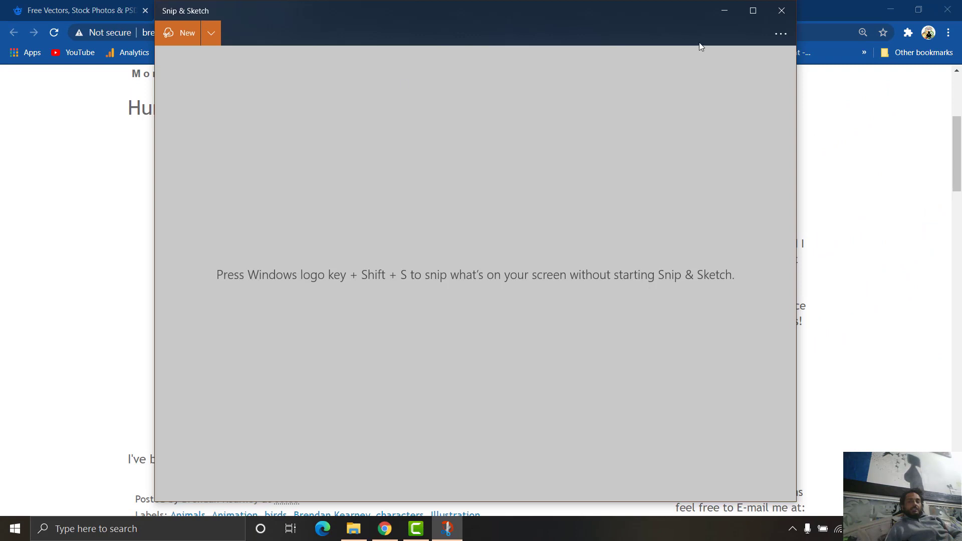
pyautogui.click(780, 33)
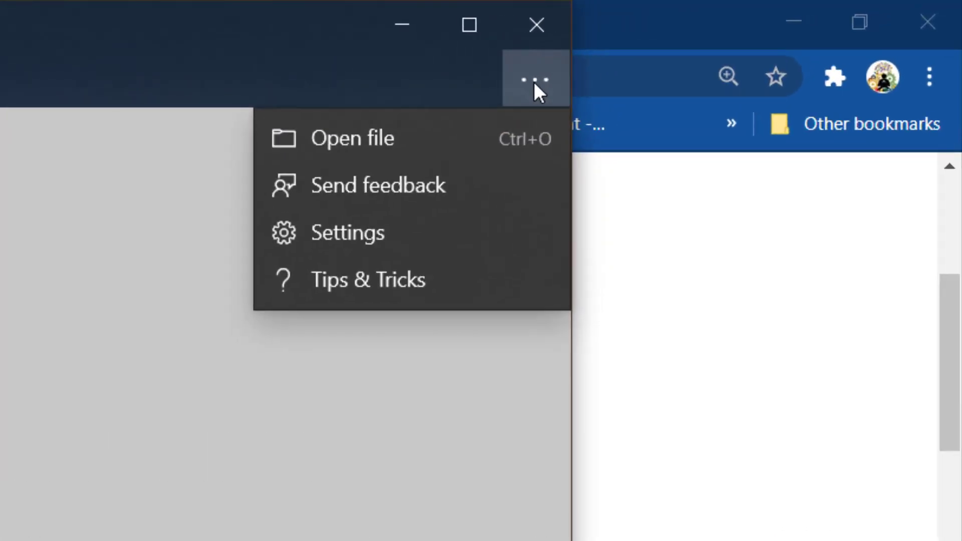
pyautogui.click(426, 202)
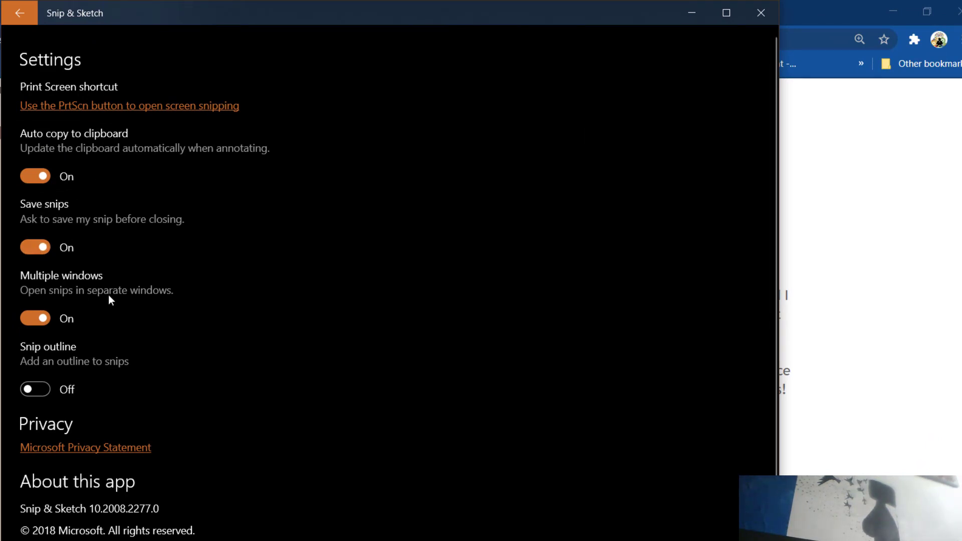
pyautogui.scroll(-2, 101, 290)
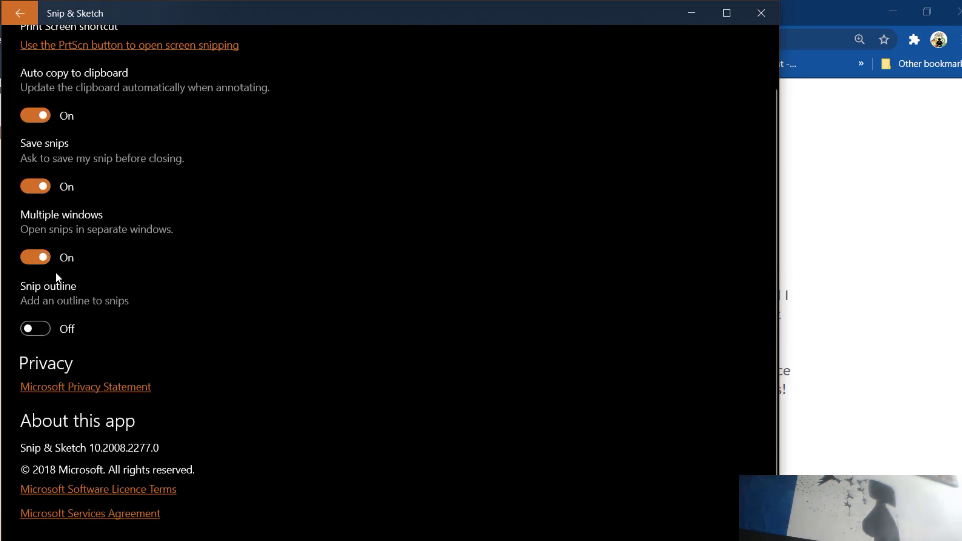
pyautogui.scroll(2, 57, 290)
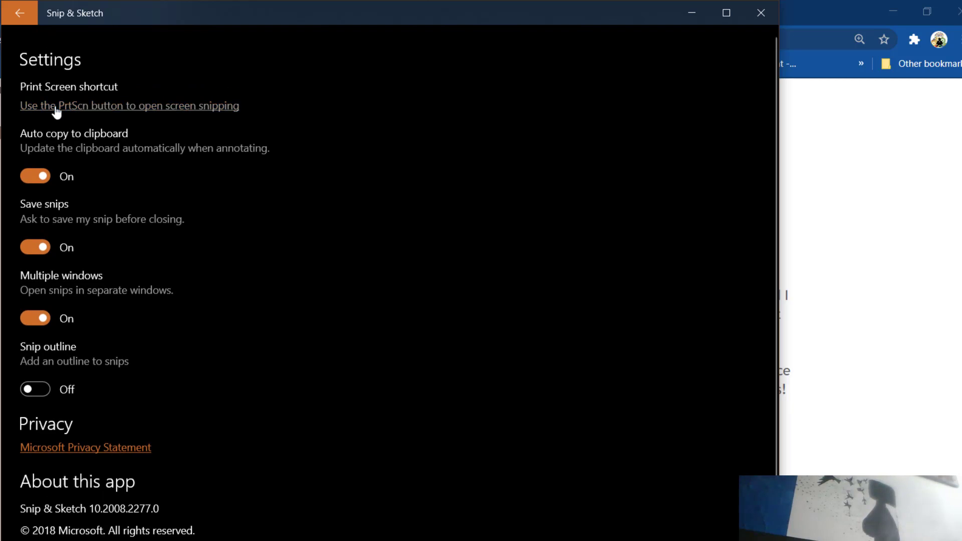
pyautogui.click(751, 13)
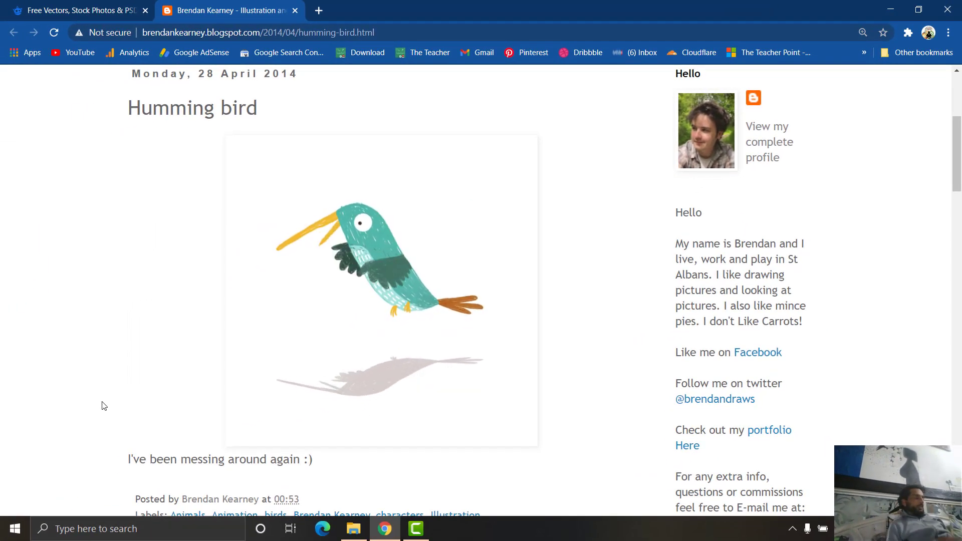
# - Find Snip & Sketch among the installed apps by searching for "snip", launch it and minimise its window
pyautogui.press('super')
pyautogui.write('snip')
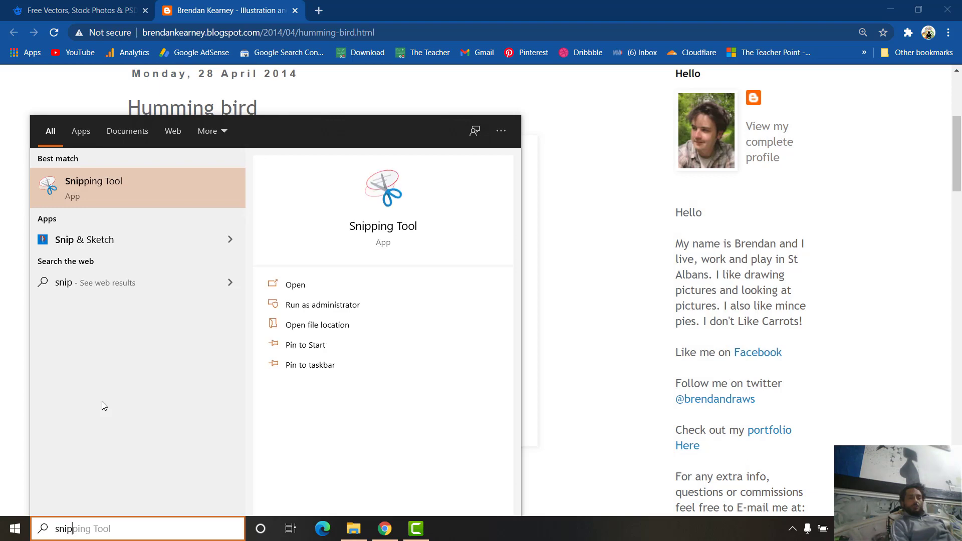
pyautogui.click(98, 240)
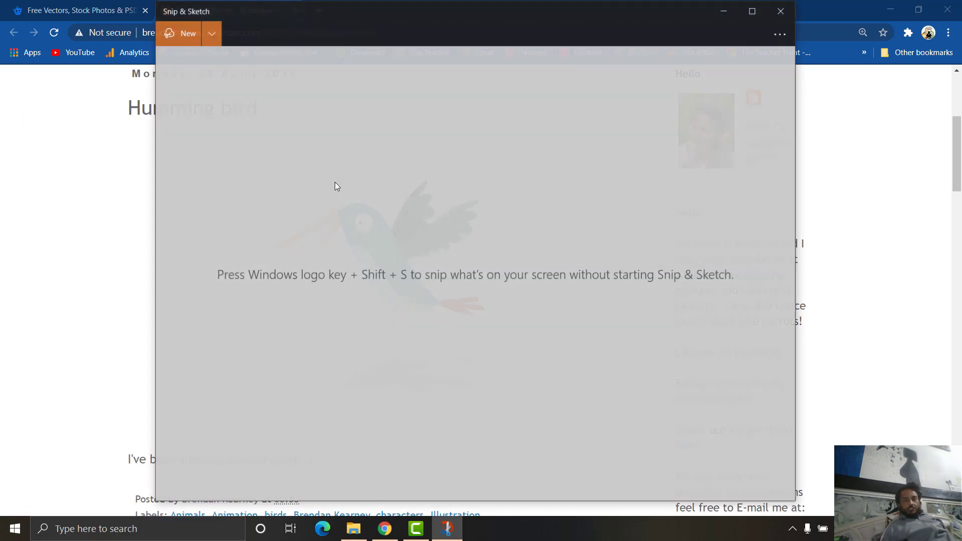
pyautogui.click(725, 10)
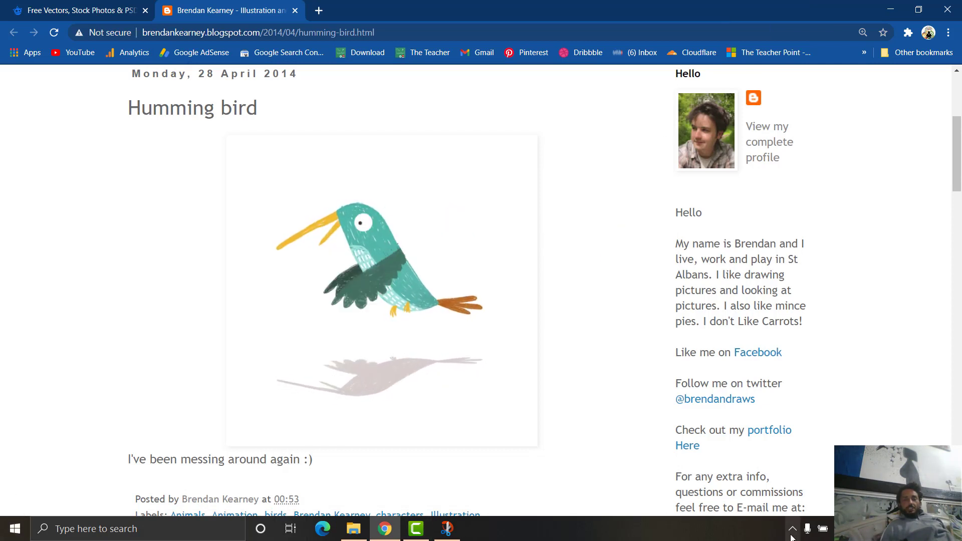
# - Bring the running Camtasia Recorder window back up to check it and minimise it again
pyautogui.click(780, 503)
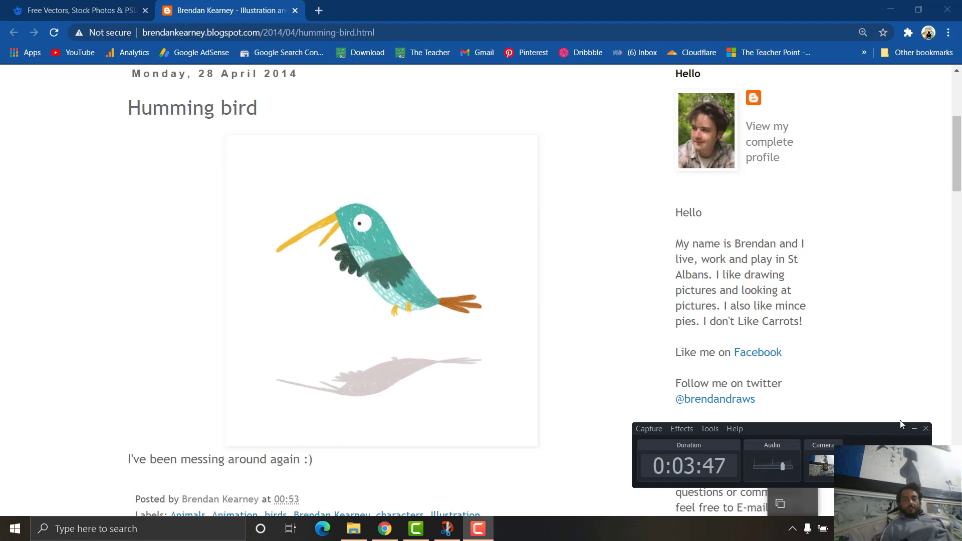
pyautogui.click(914, 429)
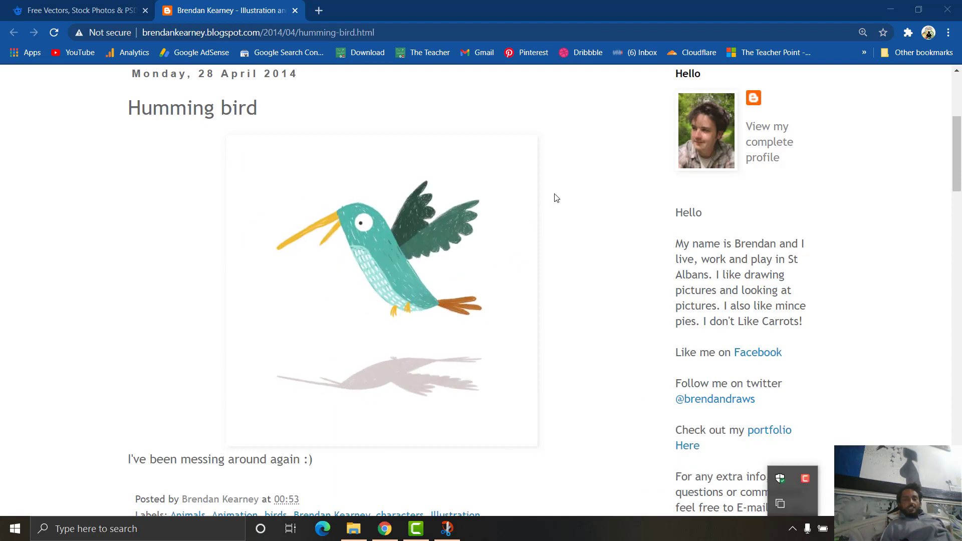
# - Switch to File Explorer and open the Camtasia folder inside Documents to view the saved recordings
pyautogui.click(354, 528)
pyautogui.scroll(1, 71, 153)
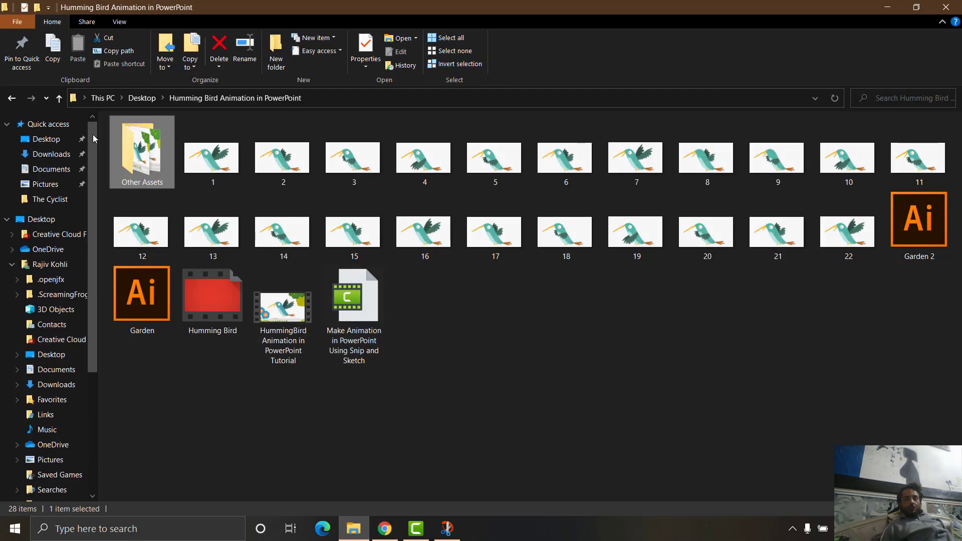
pyautogui.click(50, 154)
pyautogui.click(52, 171)
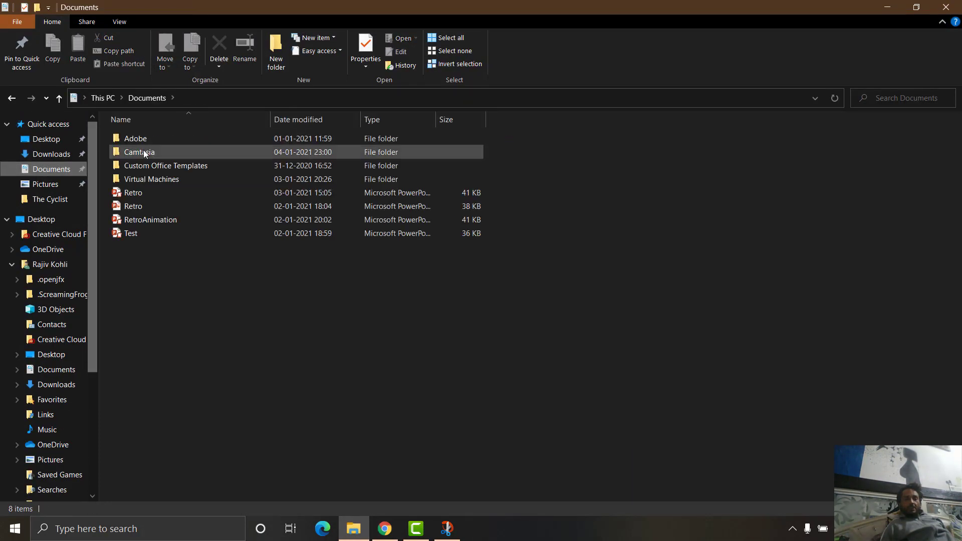
pyautogui.doubleClick(138, 149)
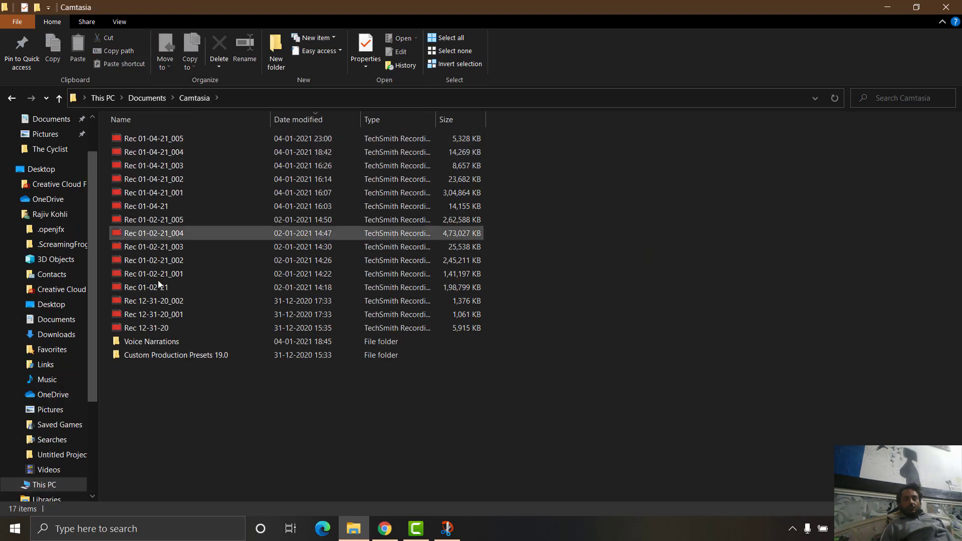
# - Switch to Camtasia, import the recording Rec 01-04-21_007 and place it at the start of the timeline
pyautogui.click(416, 528)
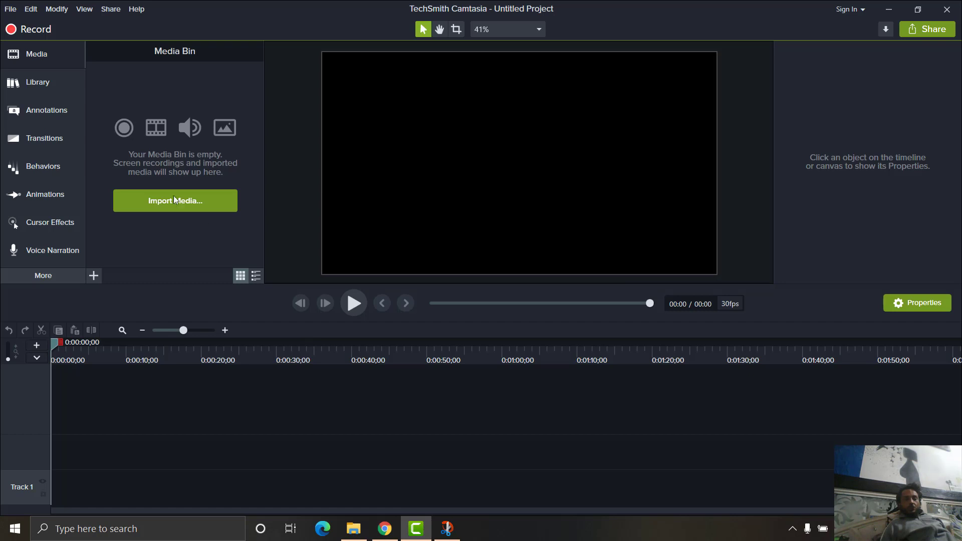
pyautogui.click(155, 203)
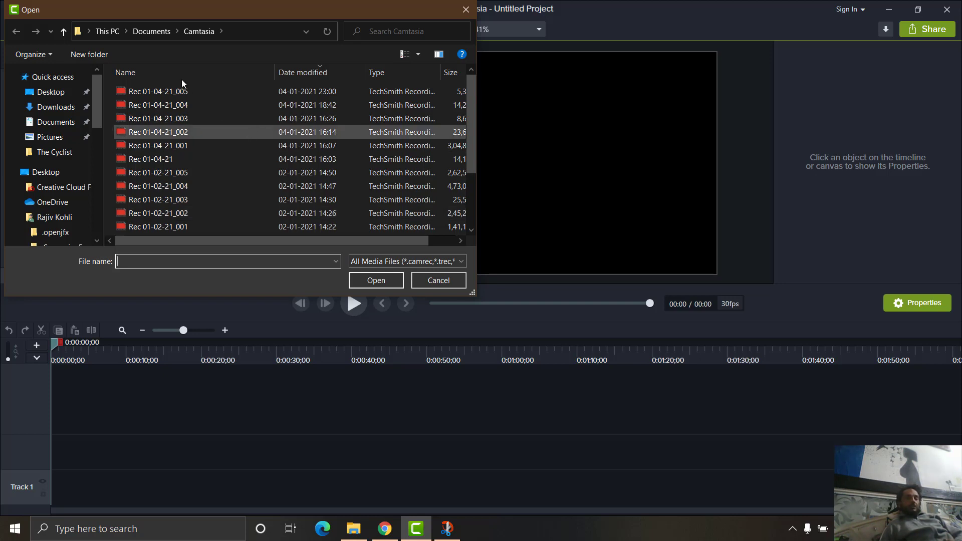
pyautogui.press('Escape')
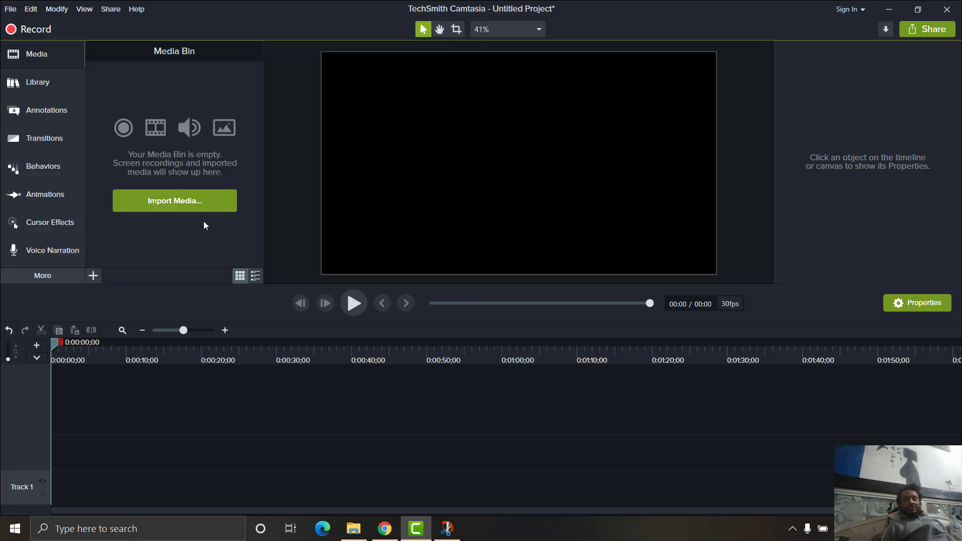
pyautogui.click(174, 201)
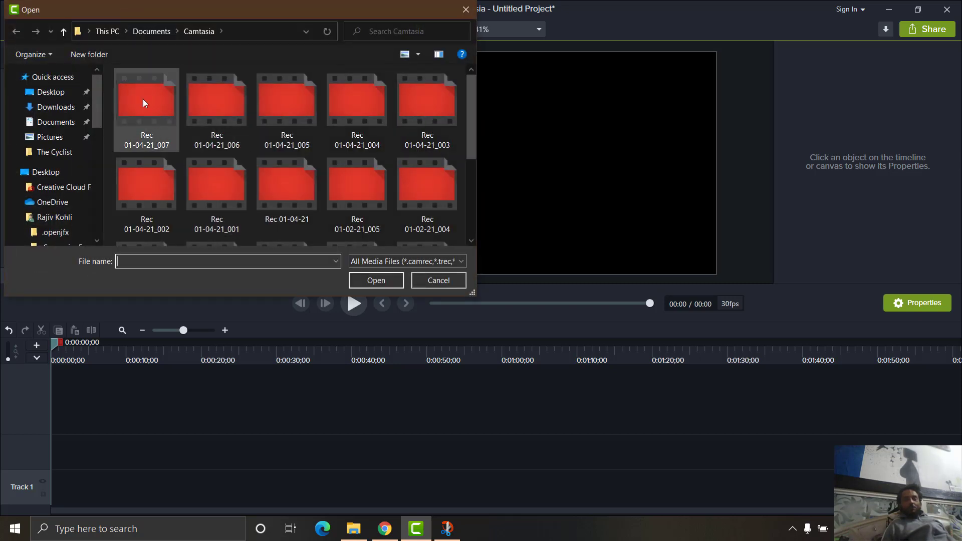
pyautogui.click(145, 99)
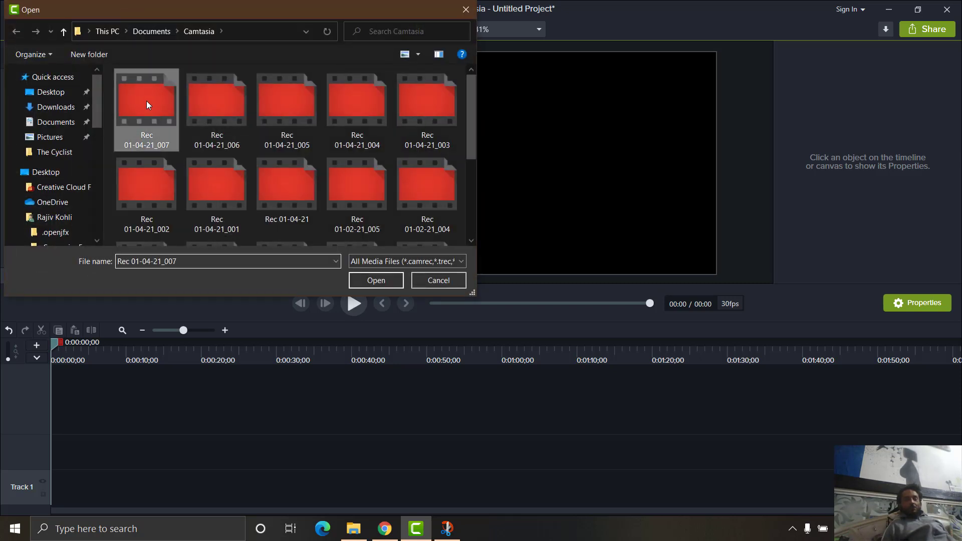
pyautogui.click(376, 281)
pyautogui.moveTo(129, 228); pyautogui.dragTo(48, 499)
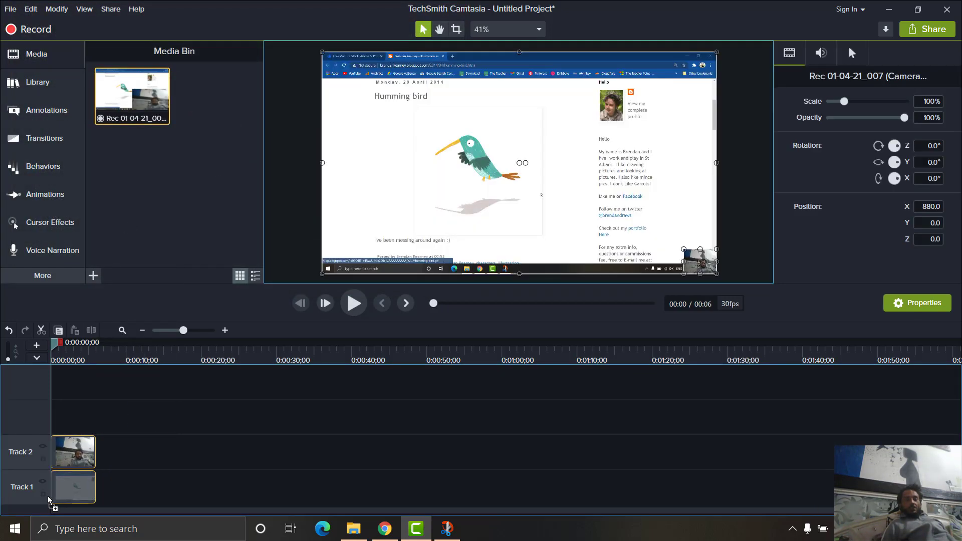
# - Select the screen clip on Track 1 and move the playhead to 0:00:00;05, where the bird's wings are raised
pyautogui.click(80, 493)
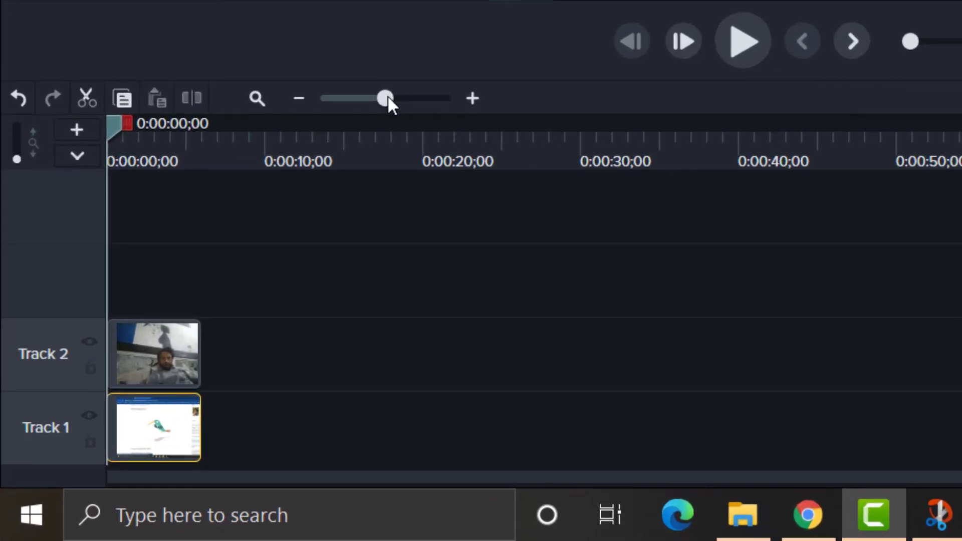
pyautogui.moveTo(191, 322); pyautogui.dragTo(208, 322)
pyautogui.moveTo(423, 99); pyautogui.dragTo(460, 103)
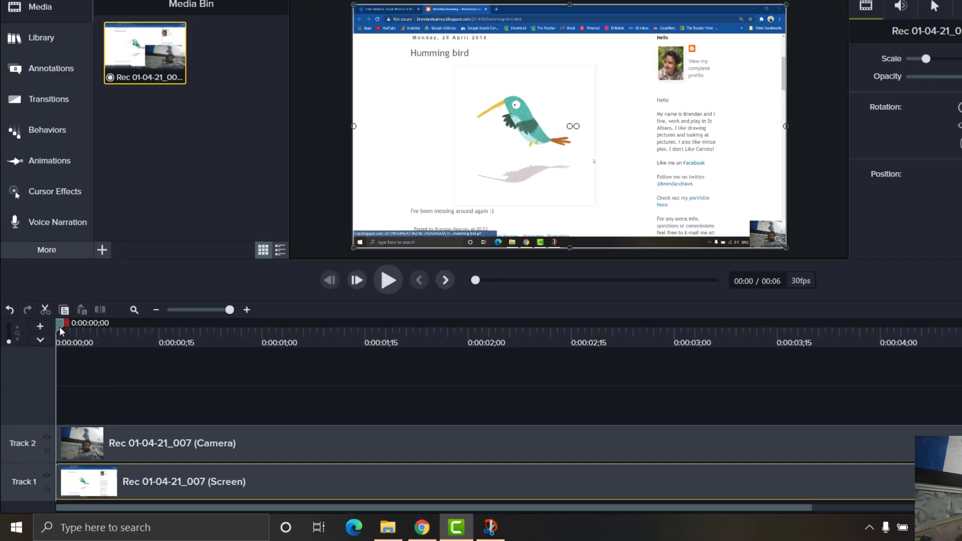
pyautogui.moveTo(61, 327); pyautogui.dragTo(95, 327)
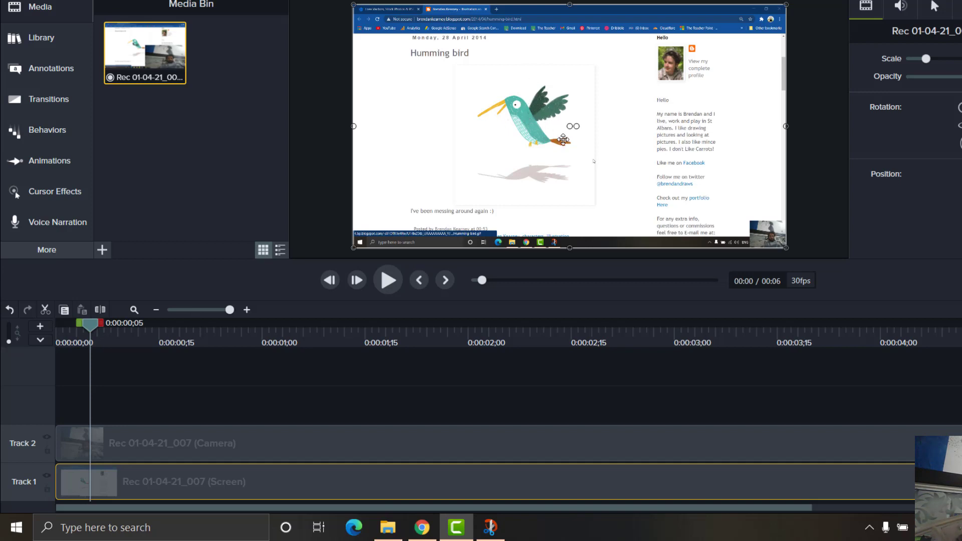
# - Enlarge the screen recording on the canvas to about 325% and reposition it so the whole hummingbird fills the frame
pyautogui.scroll(5, 564, 140)
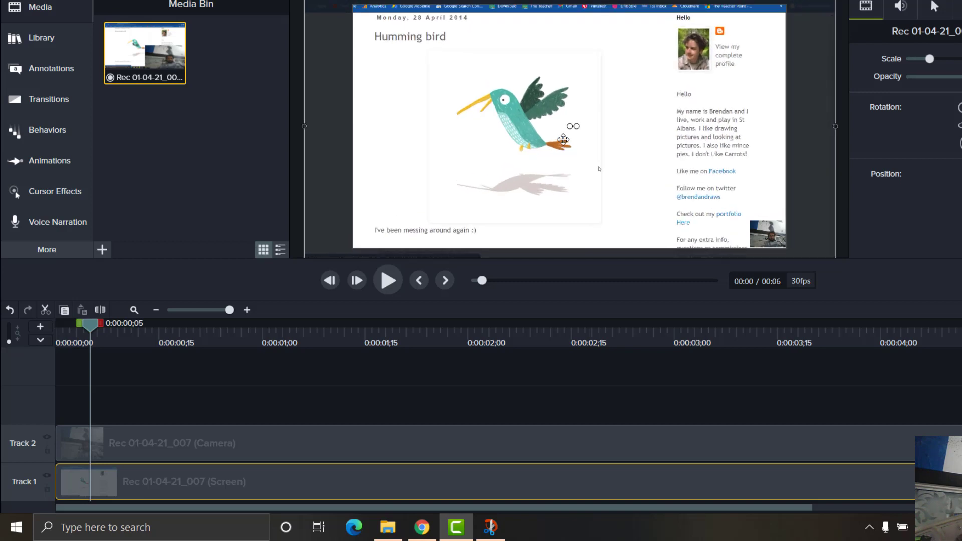
pyautogui.scroll(4, 563, 140)
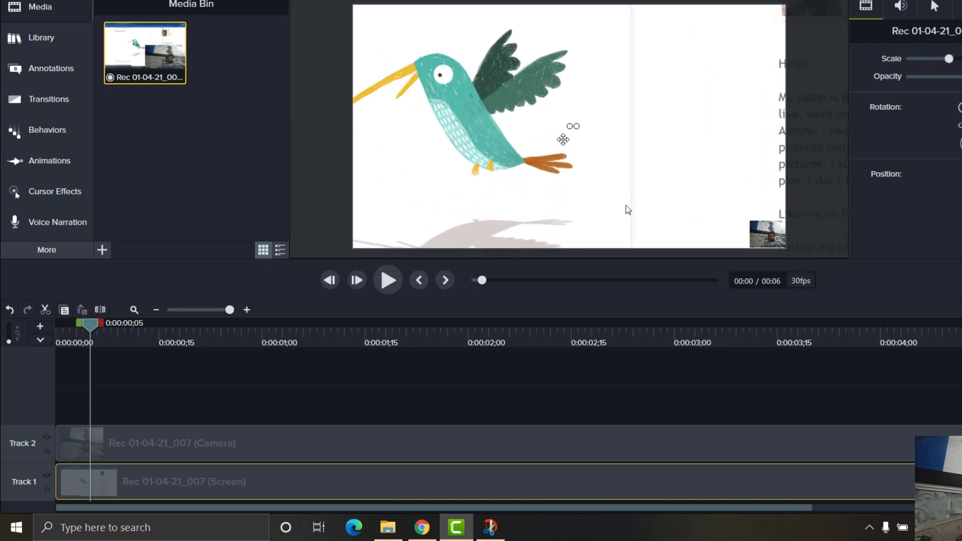
pyautogui.moveTo(486, 155); pyautogui.dragTo(570, 176)
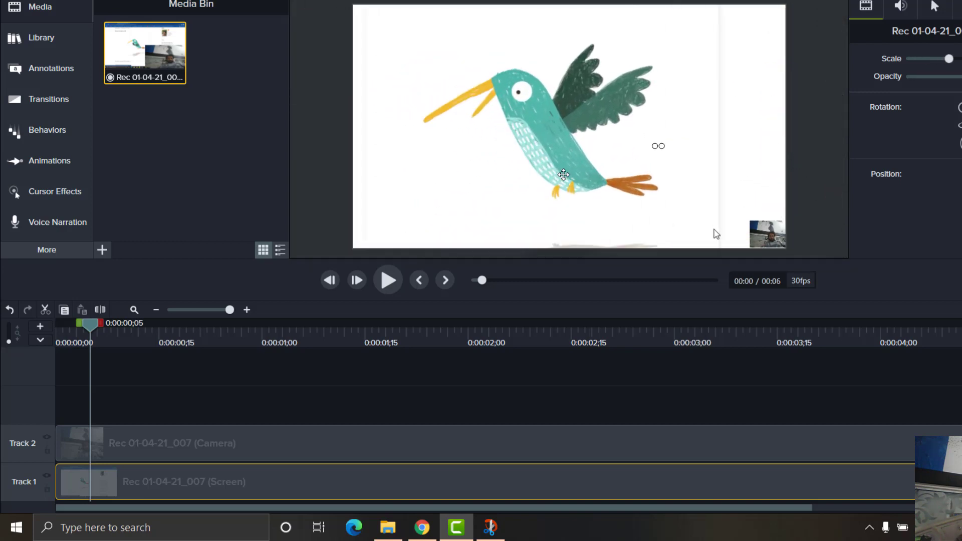
pyautogui.scroll(-1, 571, 206)
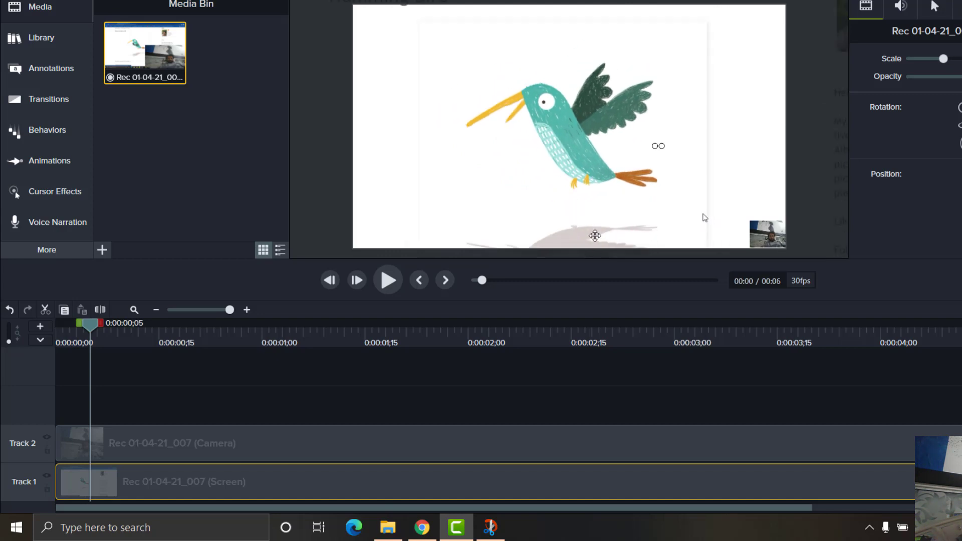
pyautogui.scroll(3, 591, 176)
pyautogui.scroll(1, 510, 162)
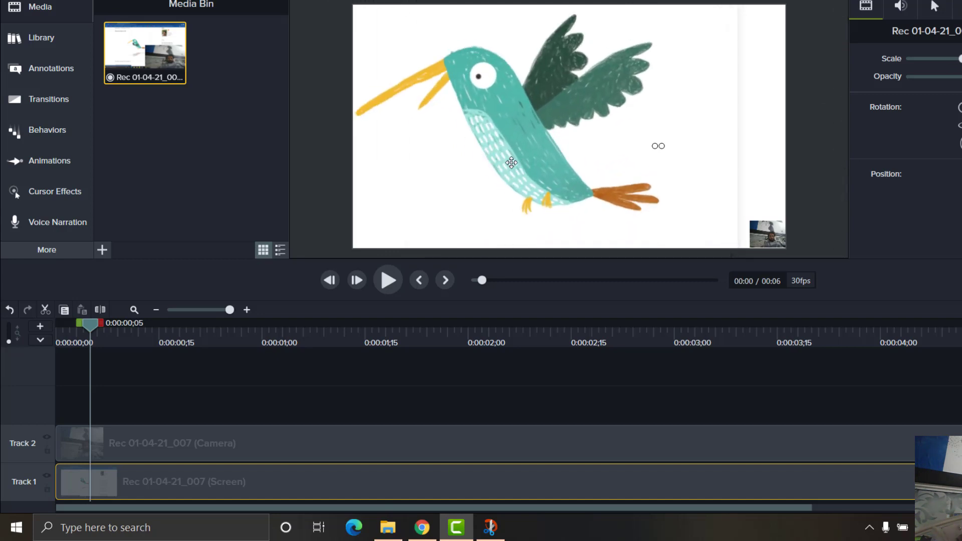
pyautogui.moveTo(504, 163); pyautogui.dragTo(555, 171)
# - Delete the camera clip from Track 2
pyautogui.click(161, 443)
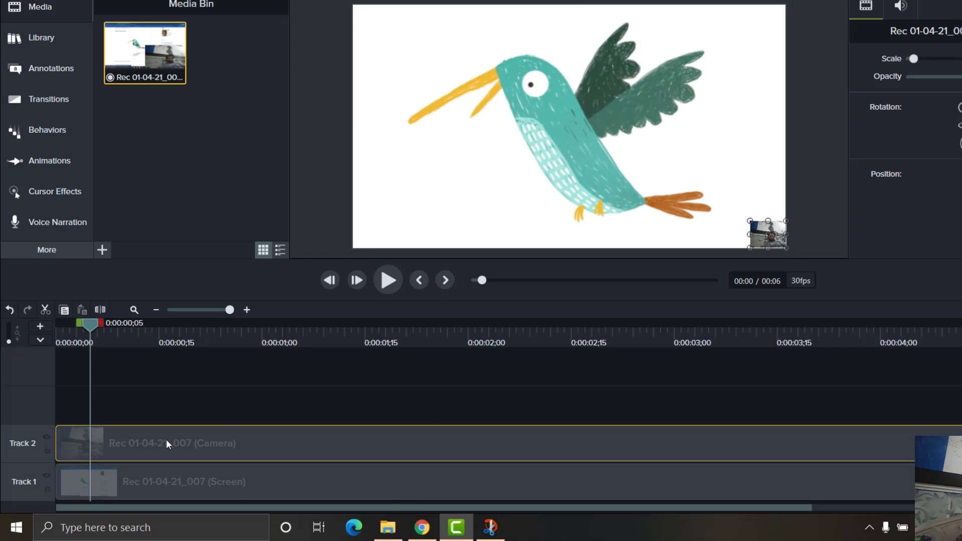
pyautogui.press('Delete')
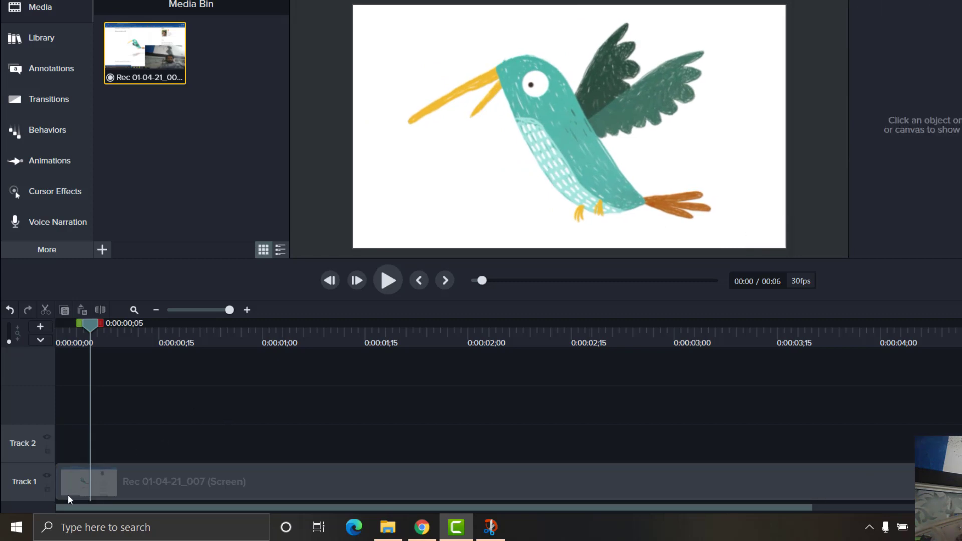
# - Split the screen clip at 0:00:00;05, delete the piece before the cut and move the remainder to the start of Track 1
pyautogui.click(80, 488)
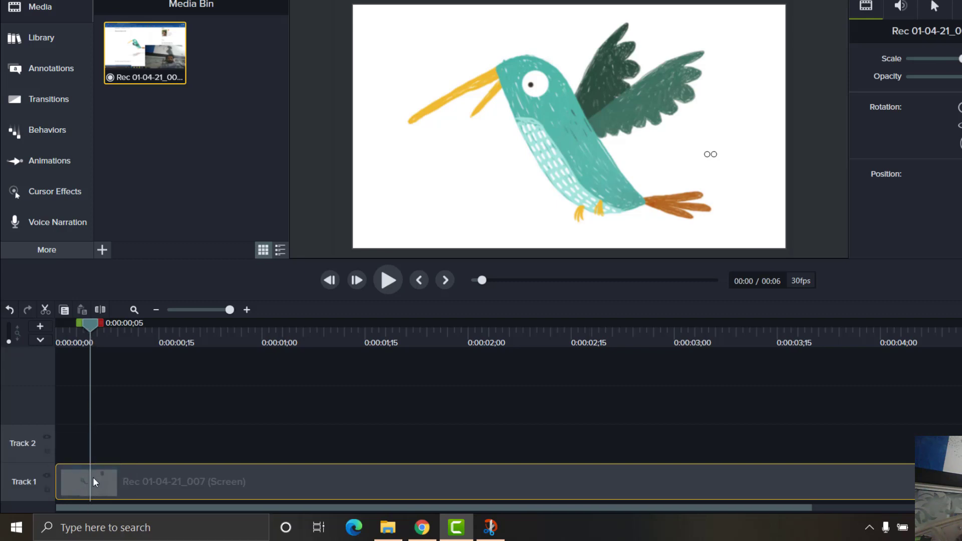
pyautogui.click(100, 310)
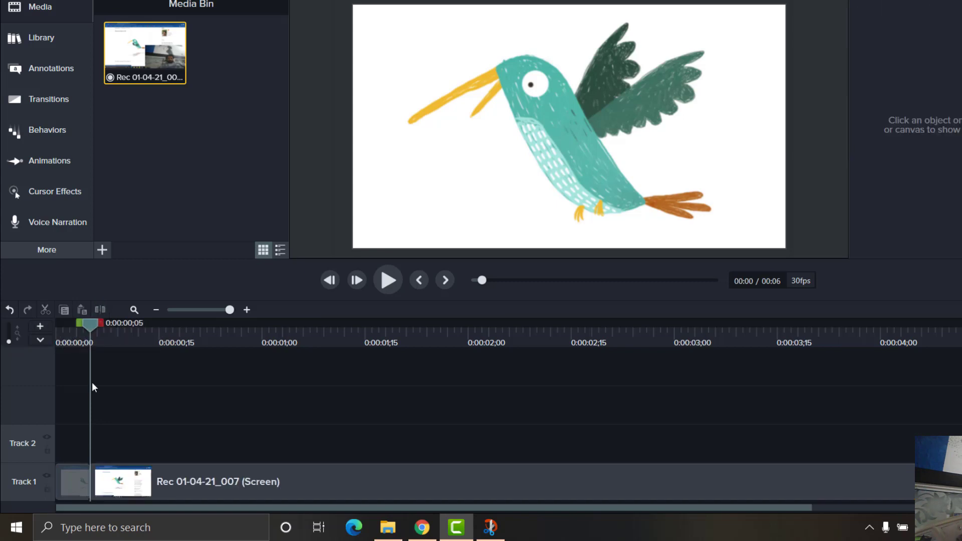
pyautogui.click(74, 483)
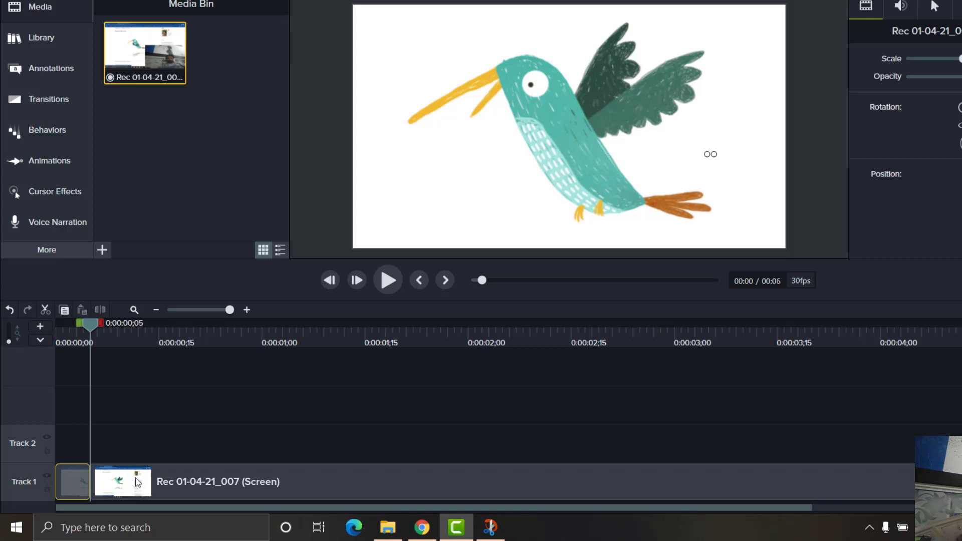
pyautogui.press('Delete')
pyautogui.click(254, 488)
pyautogui.moveTo(254, 488); pyautogui.dragTo(196, 485)
pyautogui.moveTo(86, 487)
pyautogui.mouseDown()
pyautogui.moveTo(61, 471)
pyautogui.moveTo(70, 480)
pyautogui.mouseUp()
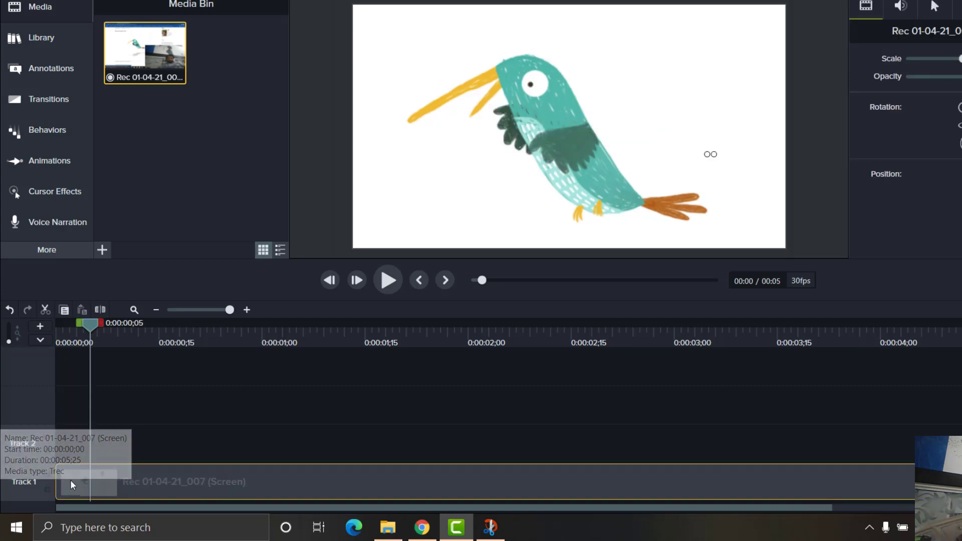
# - Step through the clip frame by frame from the start to 0:00:00;14 to examine one full wing-flap cycle
pyautogui.hotkey('ctrl', 'Home')
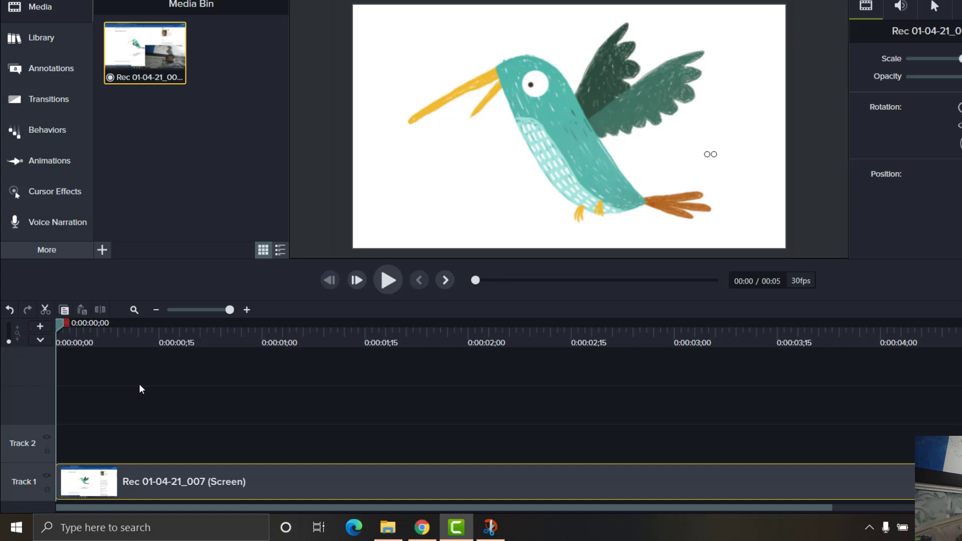
pyautogui.hotkey('ctrl', 'Right')
pyautogui.hotkey('ctrl', 'Right')
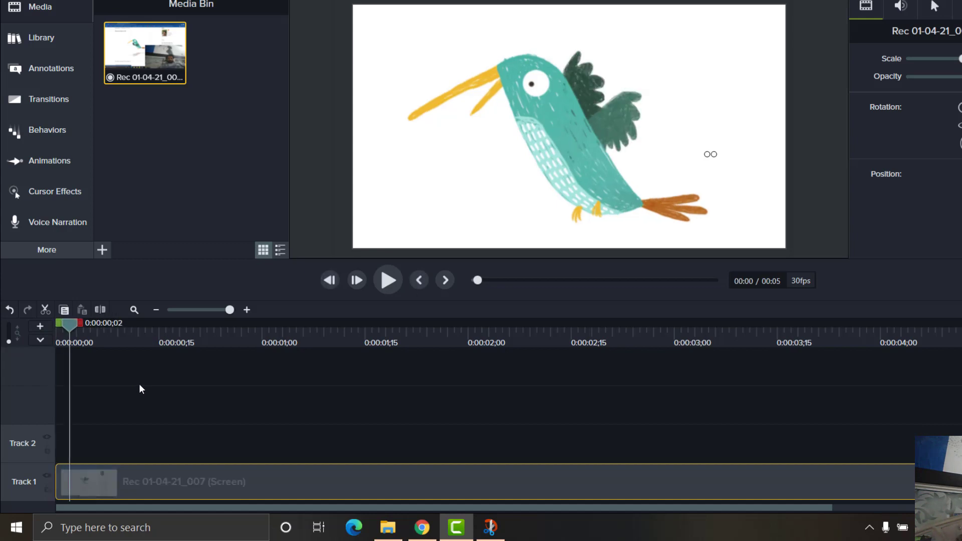
pyautogui.hotkey('ctrl', 'Right')
pyautogui.hotkey('ctrl', 'Right')
pyautogui.hotkey('ctrl', 'Right')
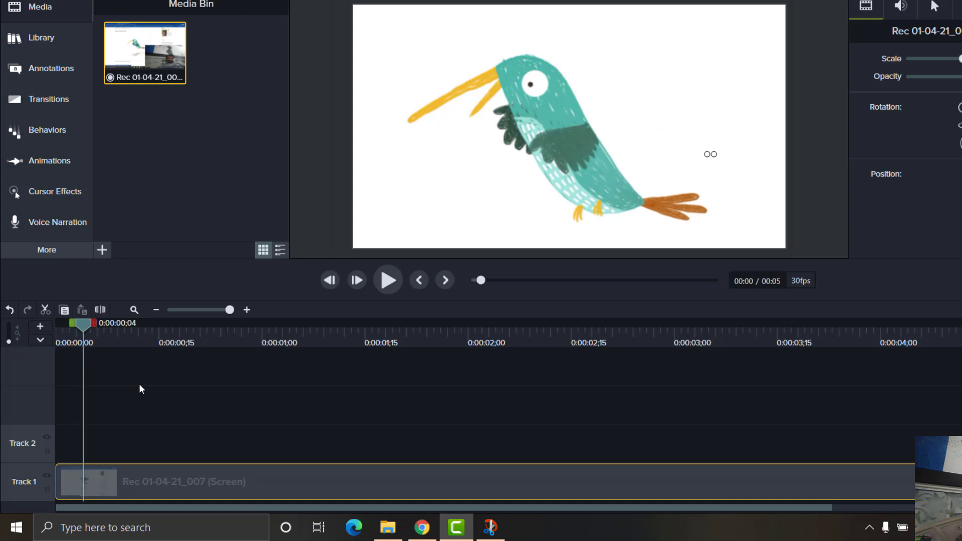
pyautogui.hotkey('ctrl', 'Right')
pyautogui.hotkey('ctrl', 'Right')
pyautogui.hotkey('ctrl', 'Right')
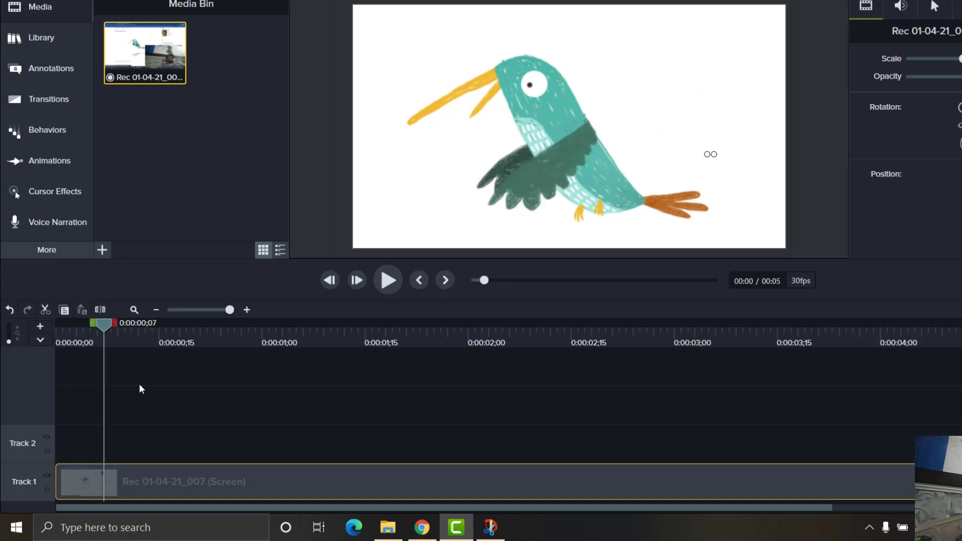
pyautogui.hotkey('ctrl', 'Right')
pyautogui.hotkey('ctrl', 'Right')
pyautogui.hotkey('ctrl', 'Right')
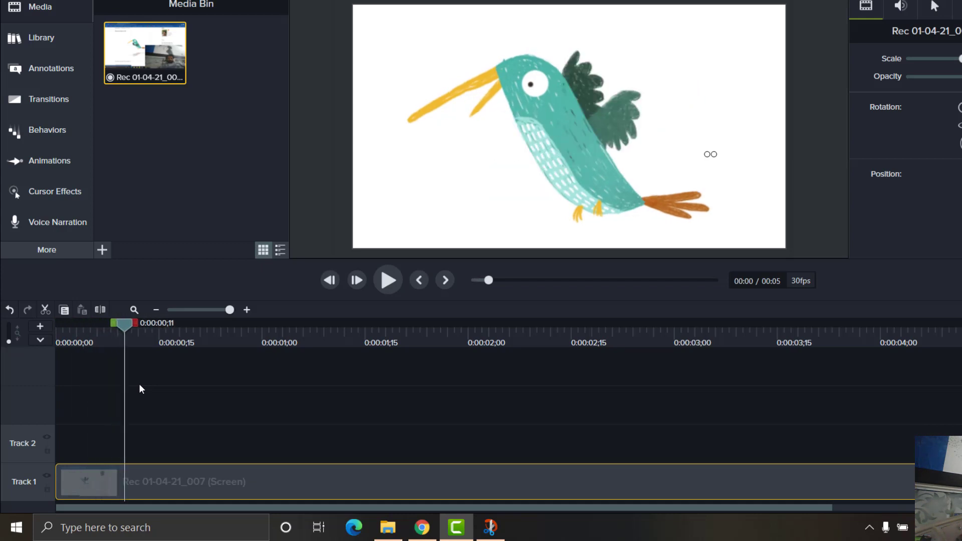
pyautogui.hotkey('ctrl', 'Right')
pyautogui.hotkey('ctrl', 'Right')
pyautogui.hotkey('ctrl', 'Right')
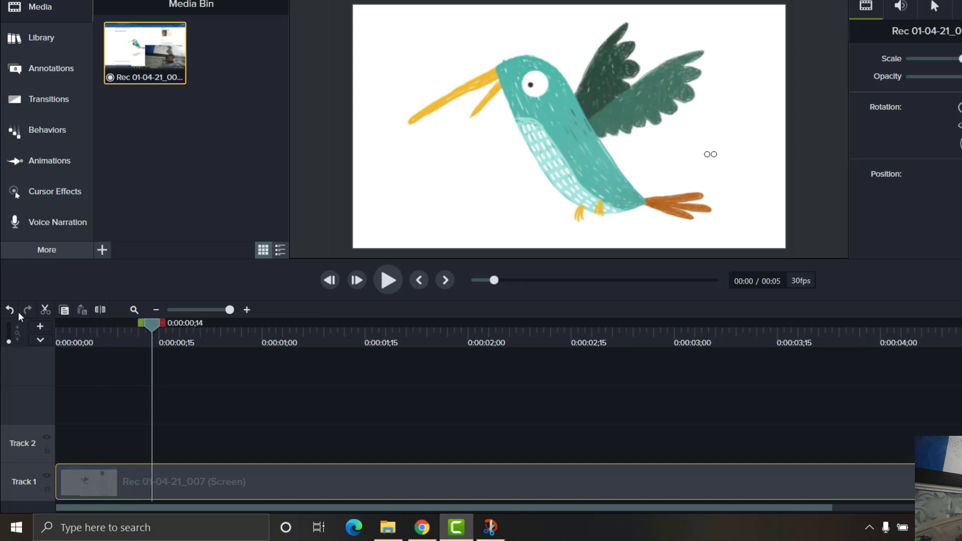
# - Return the playhead to the clip's start and capture the canvas as a rectangular snip with Snip & Sketch
pyautogui.moveTo(155, 323); pyautogui.dragTo(52, 338)
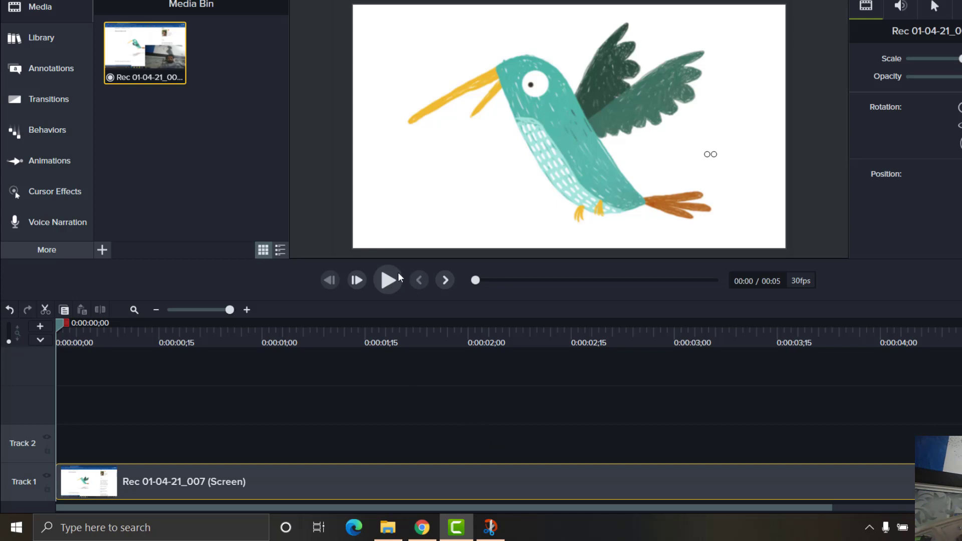
pyautogui.click(490, 528)
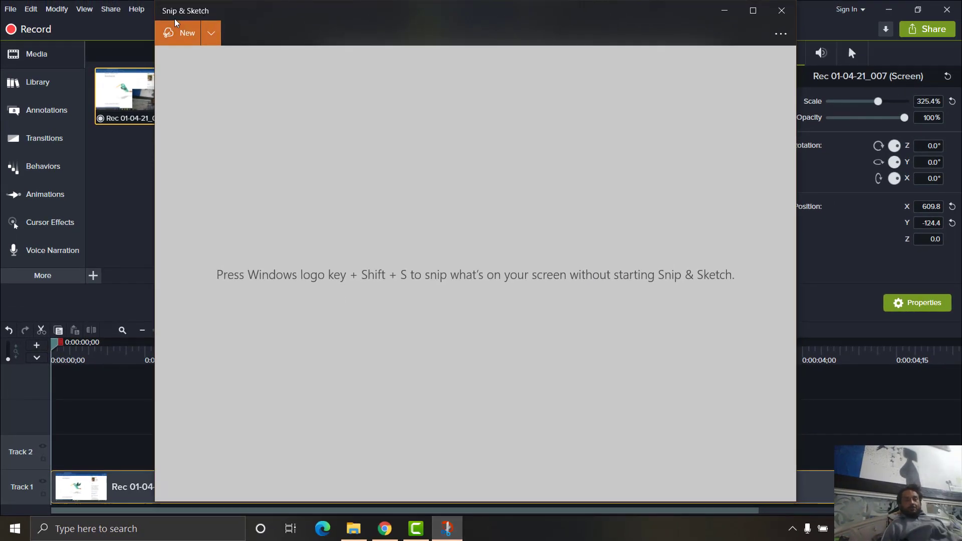
pyautogui.click(187, 33)
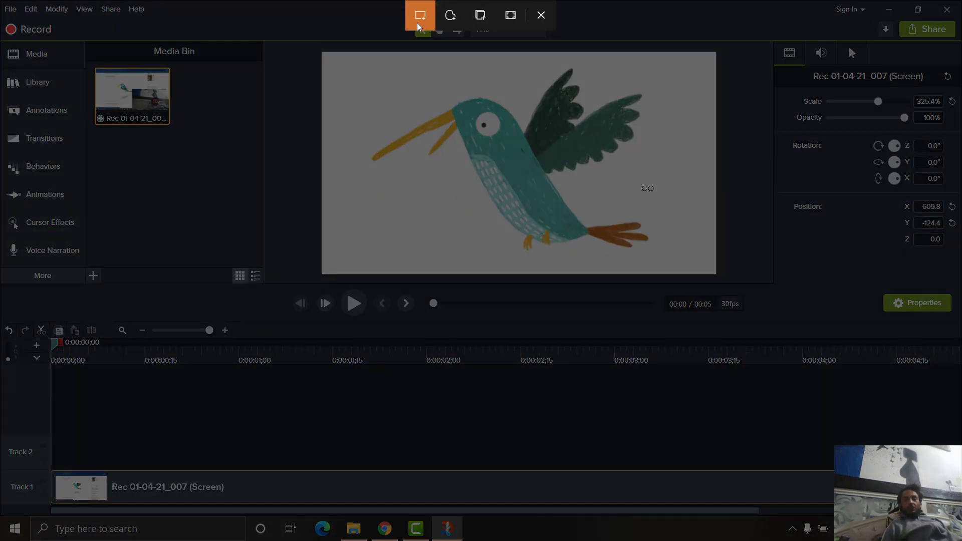
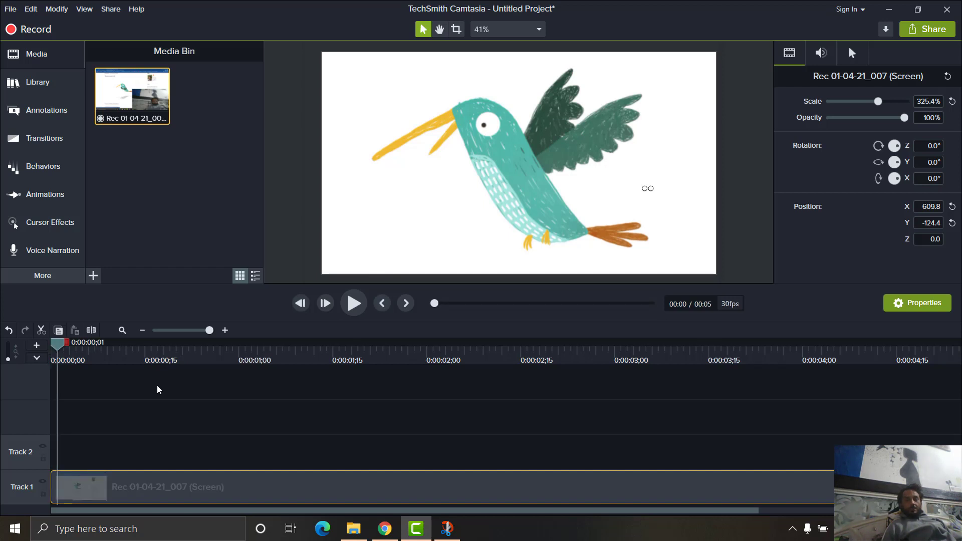
# - Advance the playhead to 0:00:00;02, snip the hummingbird canvas into a new Snip & Sketch window and move that window aside
pyautogui.hotkey('ctrl', 'Right')
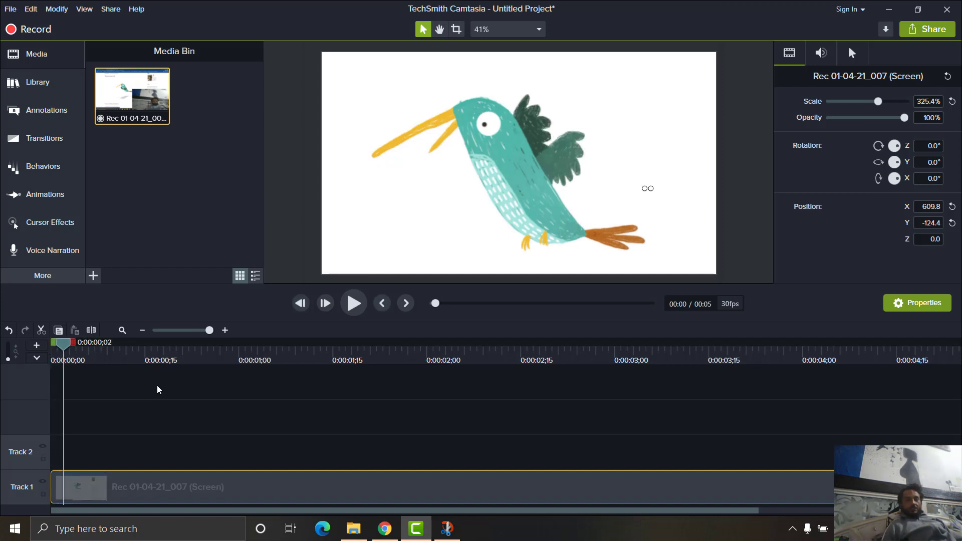
pyautogui.click(447, 528)
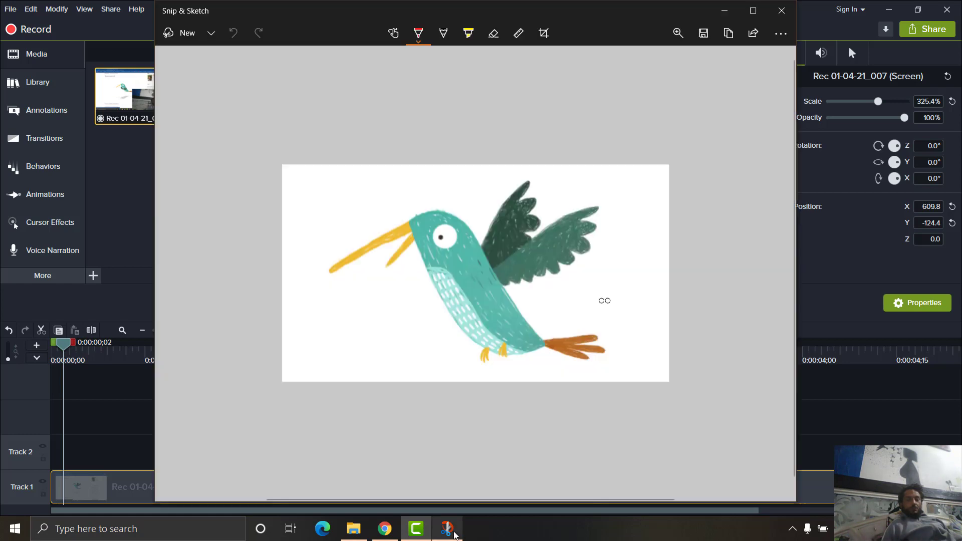
pyautogui.click(175, 33)
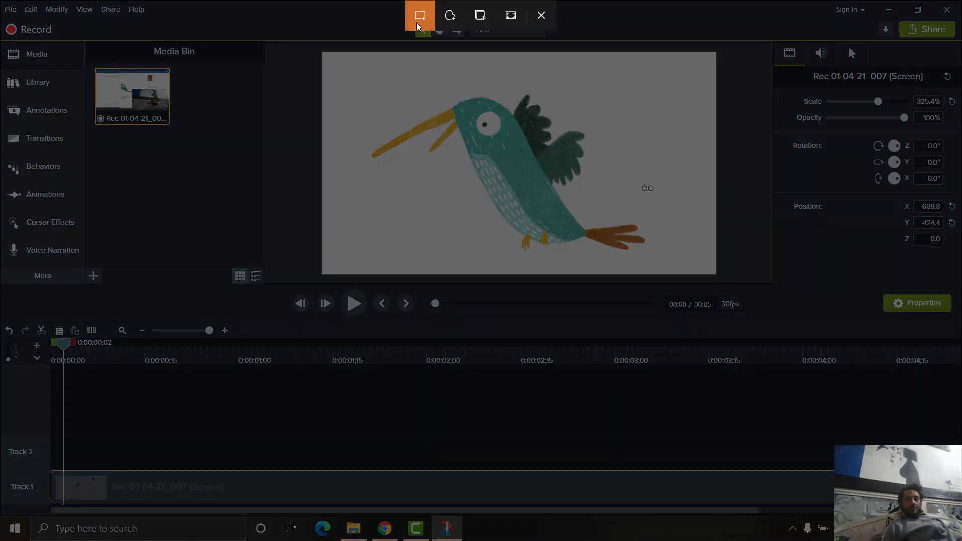
pyautogui.moveTo(327, 57); pyautogui.dragTo(711, 271)
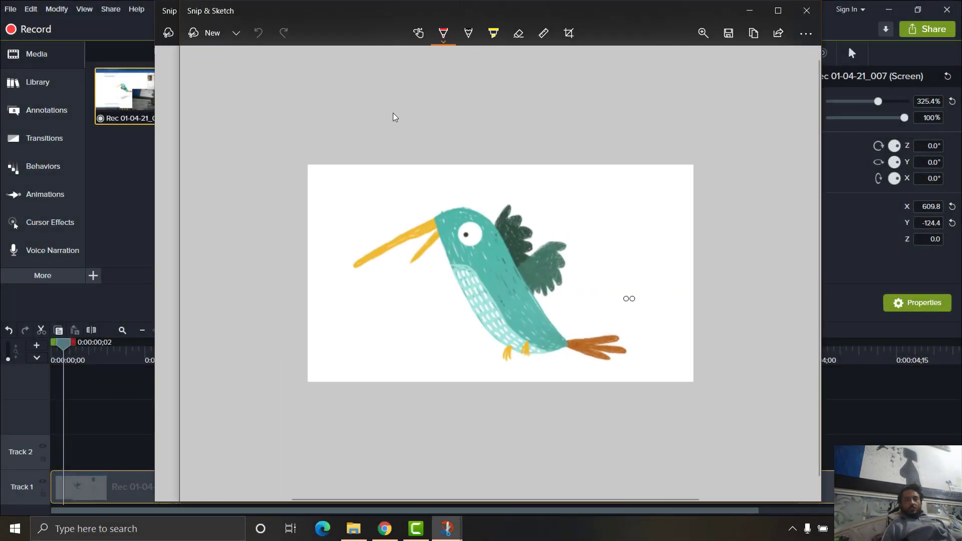
pyautogui.moveTo(490, 38); pyautogui.dragTo(445, 24)
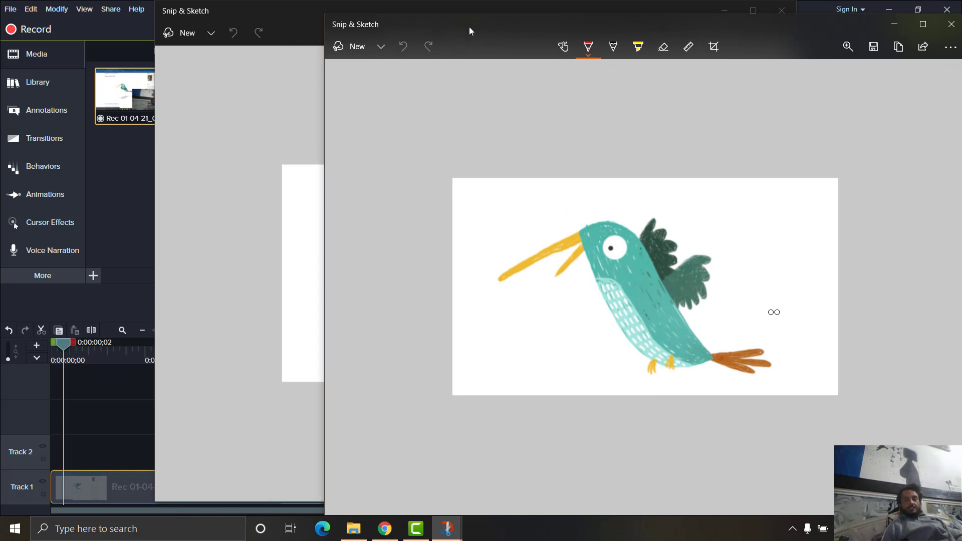
# - Advance the Camtasia playhead to 0:00:00;04 and snip the hummingbird canvas into another new Snip & Sketch window
pyautogui.moveTo(471, 25); pyautogui.dragTo(331, 15)
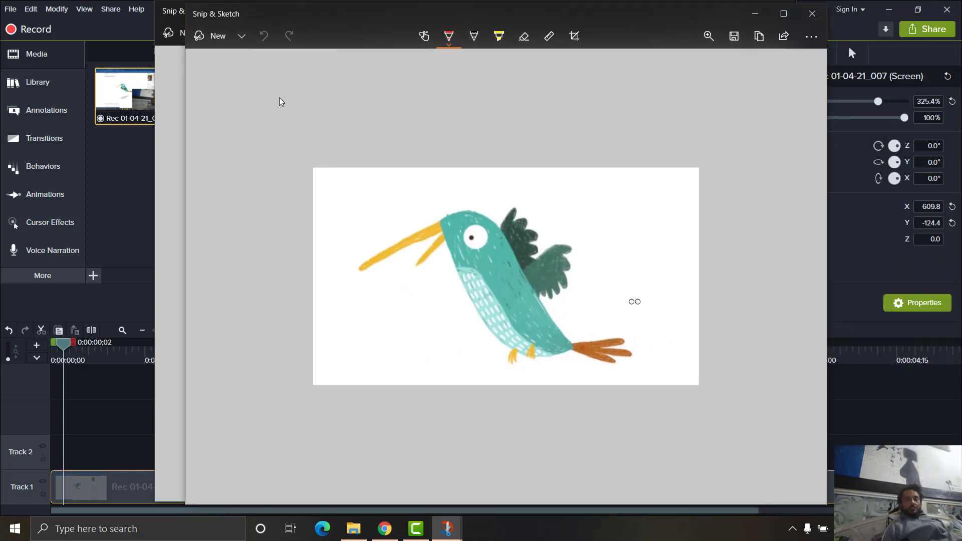
pyautogui.click(416, 528)
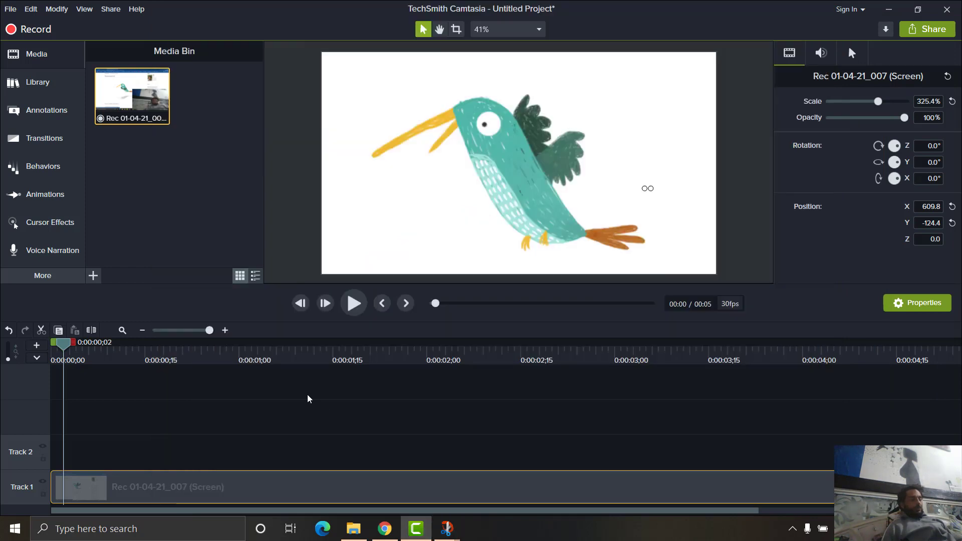
pyautogui.press('.')
pyautogui.press('.')
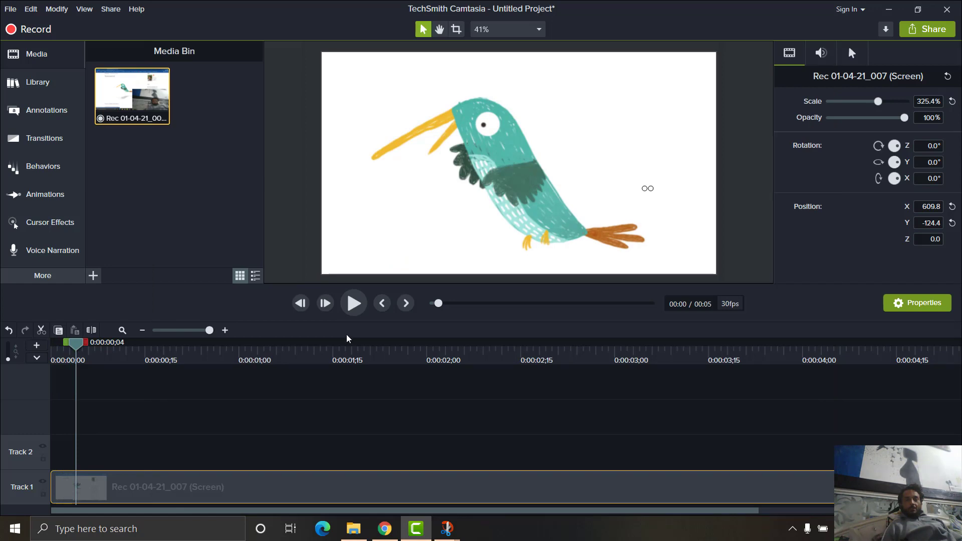
pyautogui.moveTo(449, 535)
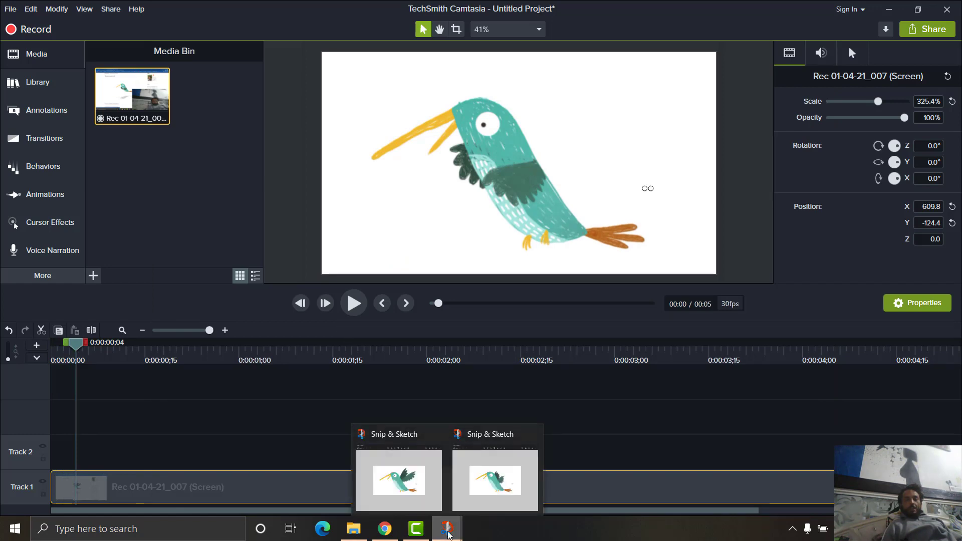
pyautogui.click(466, 499)
pyautogui.click(227, 37)
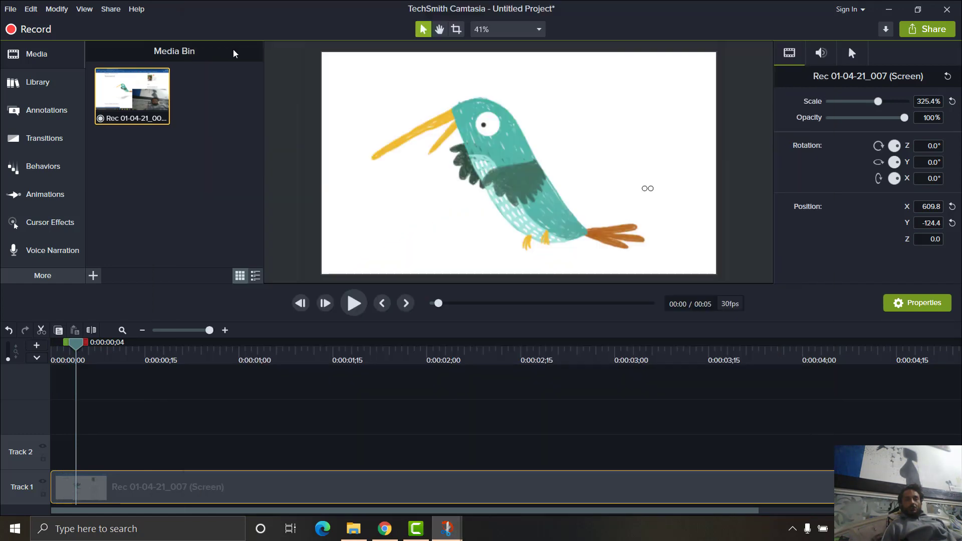
pyautogui.moveTo(325, 52); pyautogui.dragTo(709, 269)
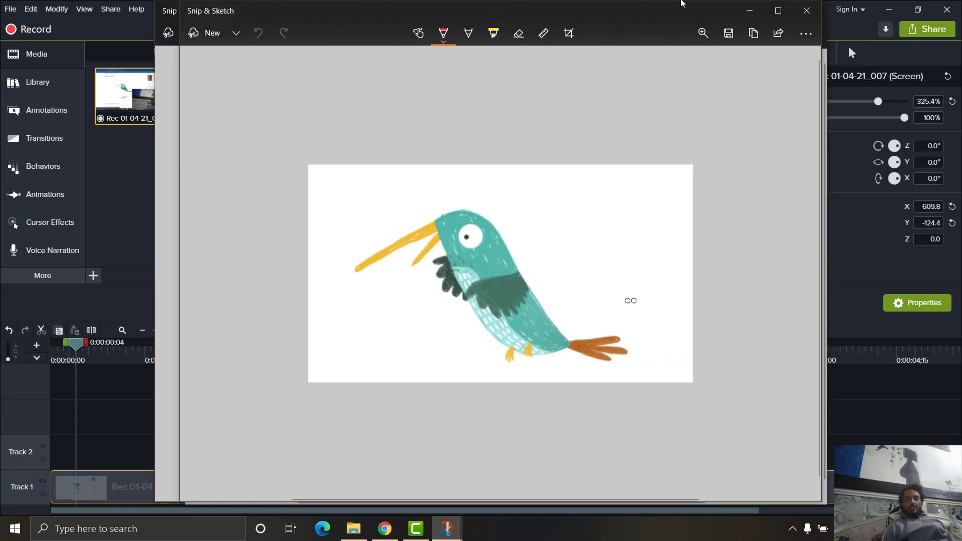
# - Dismiss saving the newest snip and close all three Snip & Sketch windows without saving their captures
pyautogui.click(727, 34)
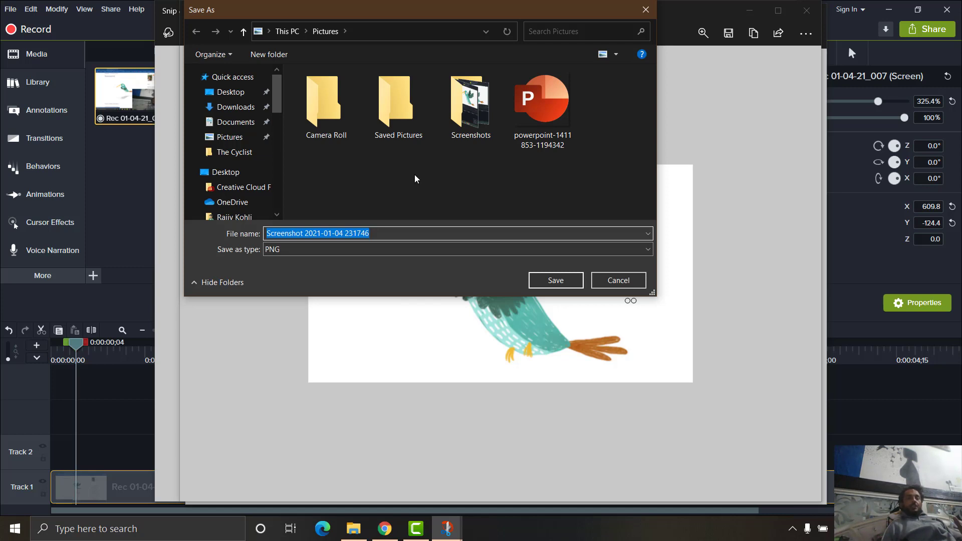
pyautogui.click(618, 280)
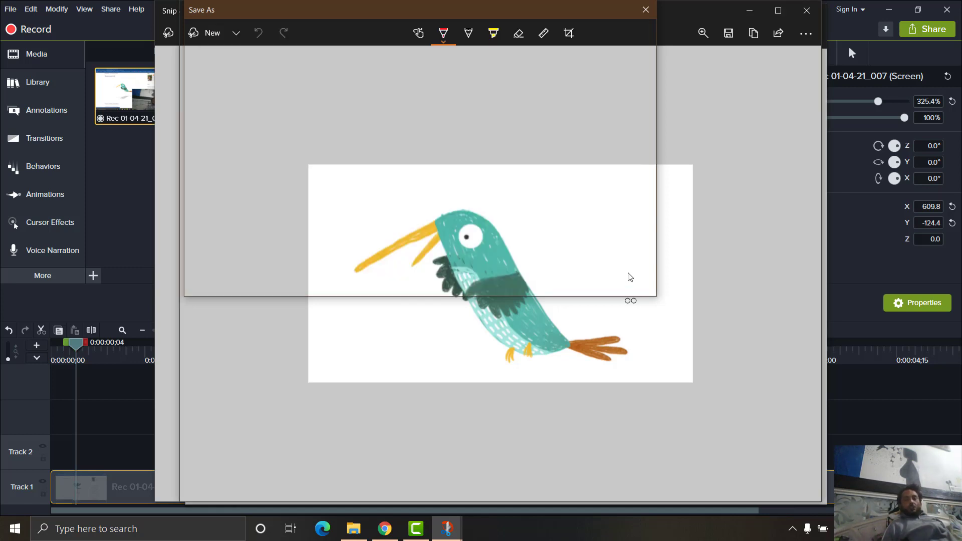
pyautogui.click(806, 13)
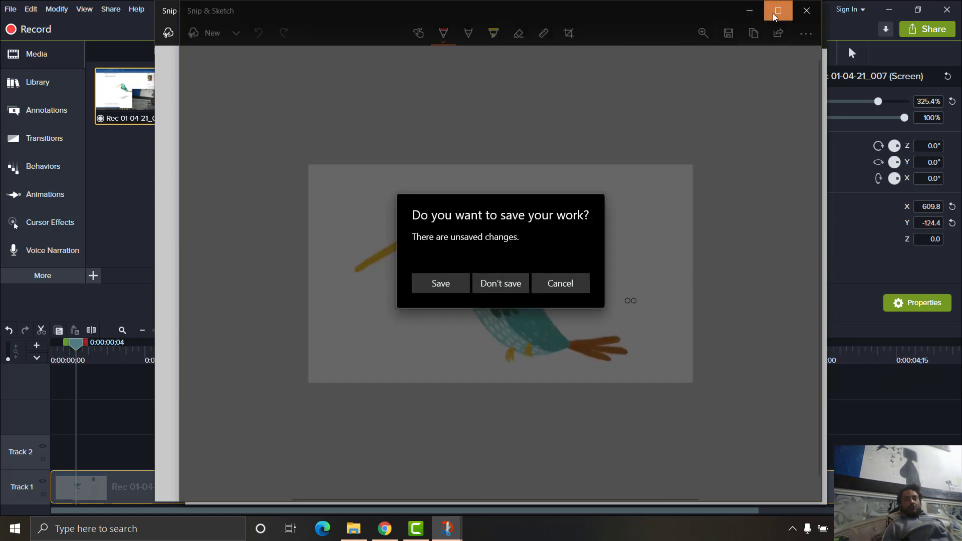
pyautogui.click(492, 282)
pyautogui.click(812, 13)
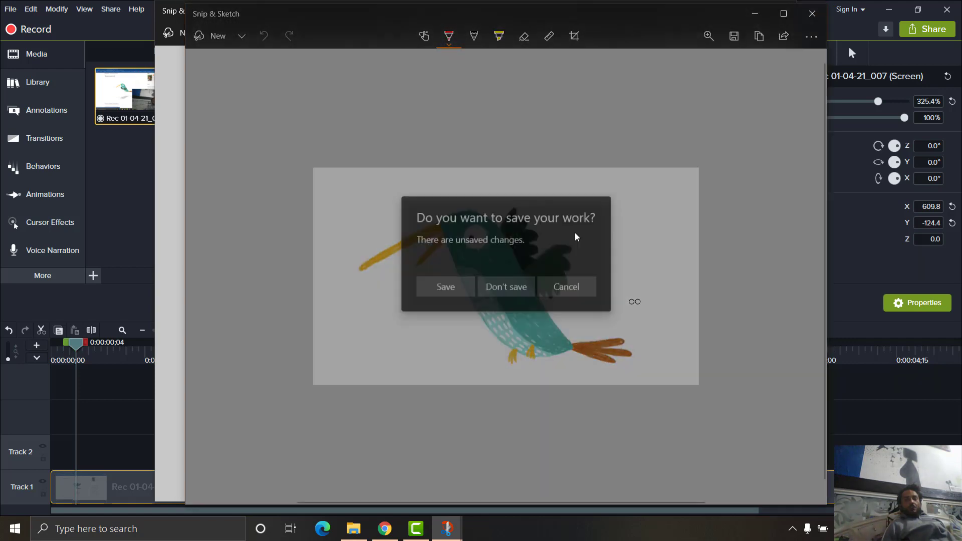
pyautogui.click(504, 284)
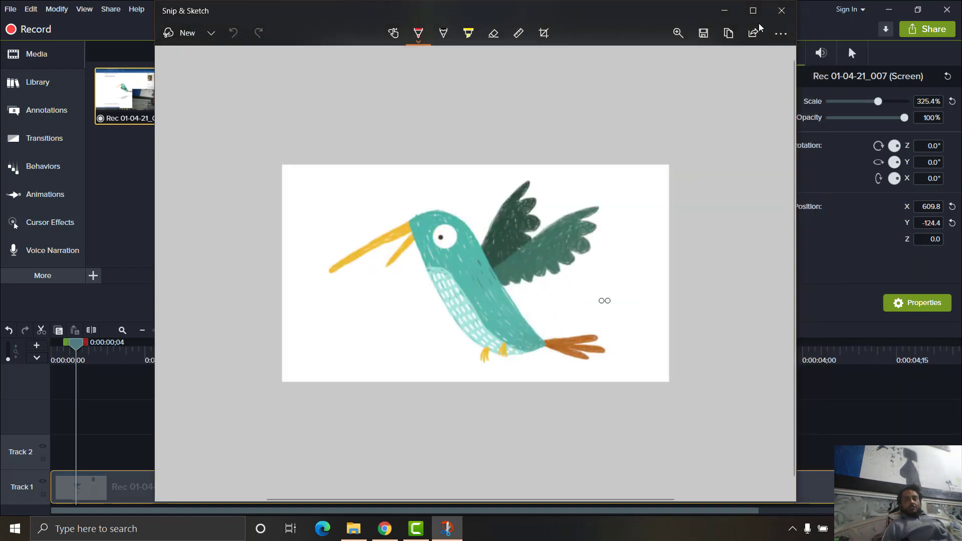
pyautogui.click(780, 14)
pyautogui.click(500, 282)
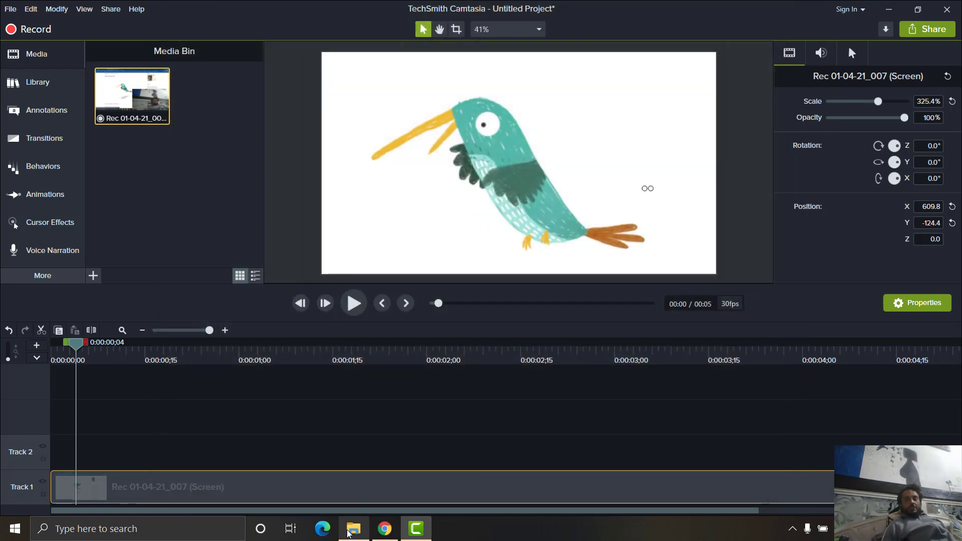
# - Switch to File Explorer, open the Desktop folder "Humming Bird Animation in PowerPoint" and select the frame images 1 to 22
pyautogui.click(353, 529)
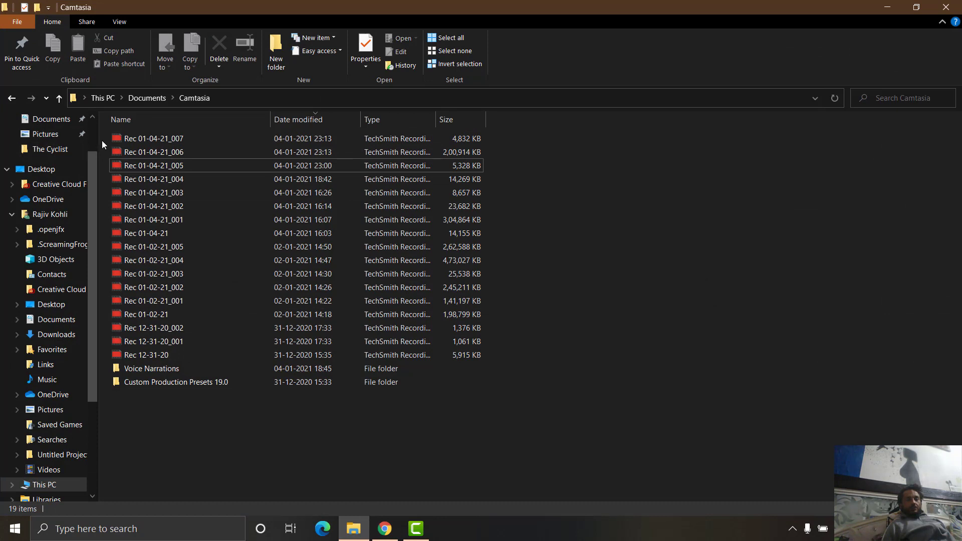
pyautogui.scroll(1, 96, 137)
pyautogui.click(50, 153)
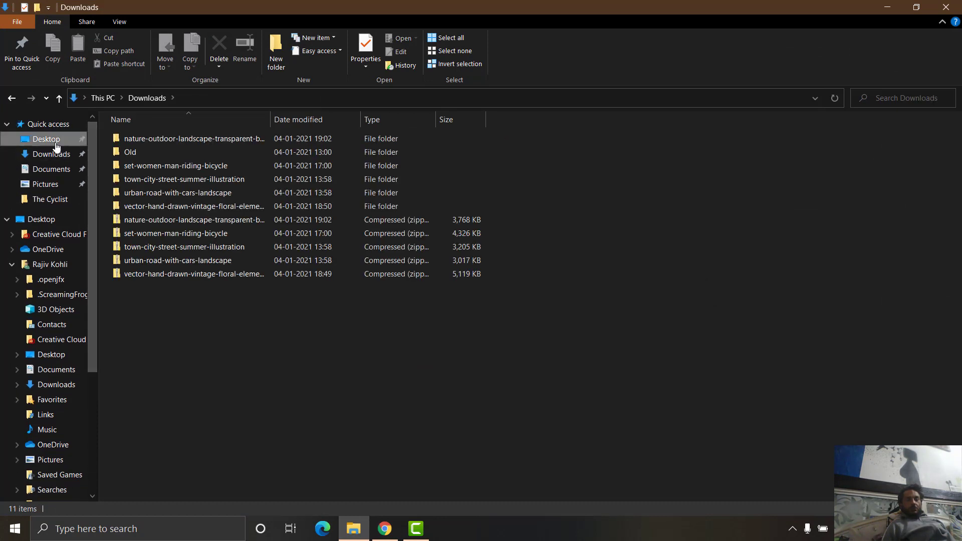
pyautogui.click(46, 139)
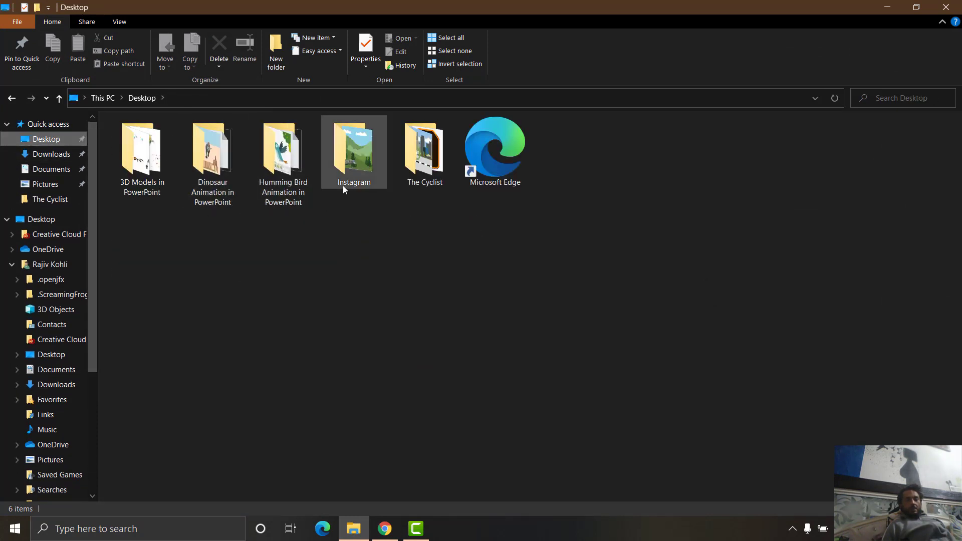
pyautogui.doubleClick(300, 200)
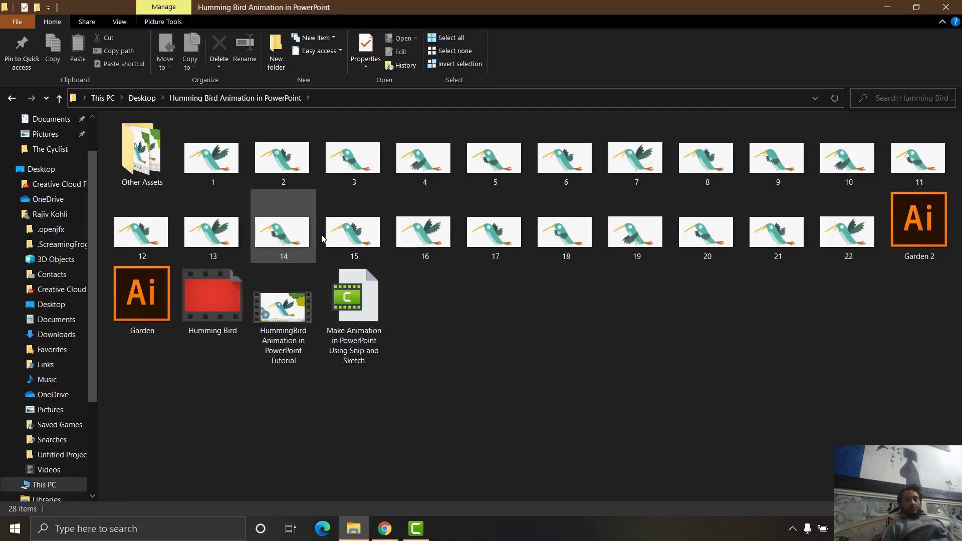
pyautogui.click(224, 183)
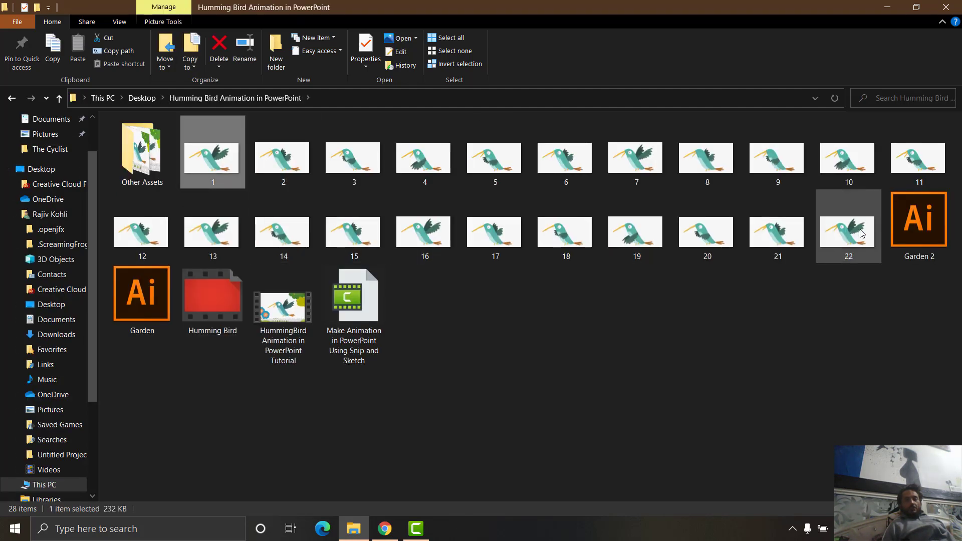
pyautogui.keyDown('shift'); pyautogui.click(846, 236); pyautogui.keyUp('shift')
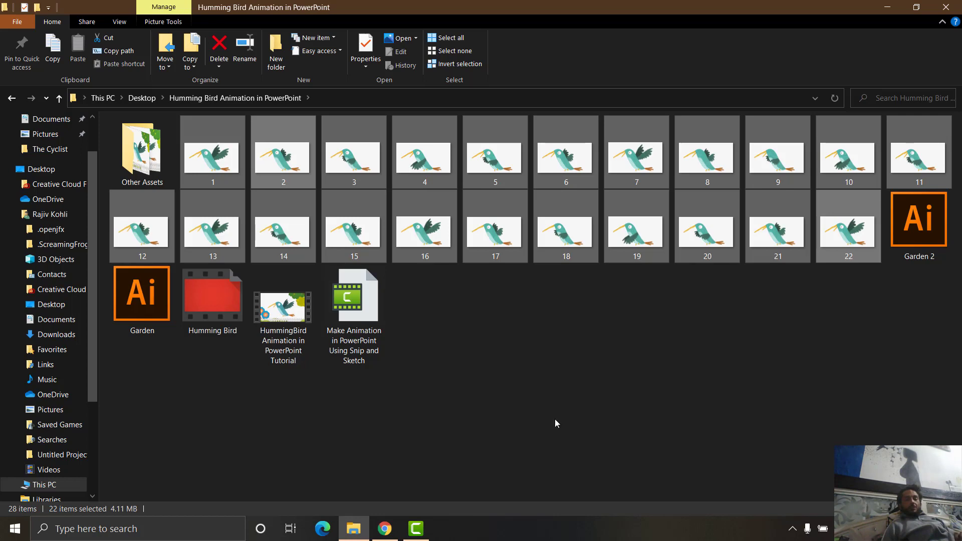
# - Launch PowerPoint
pyautogui.press('super')
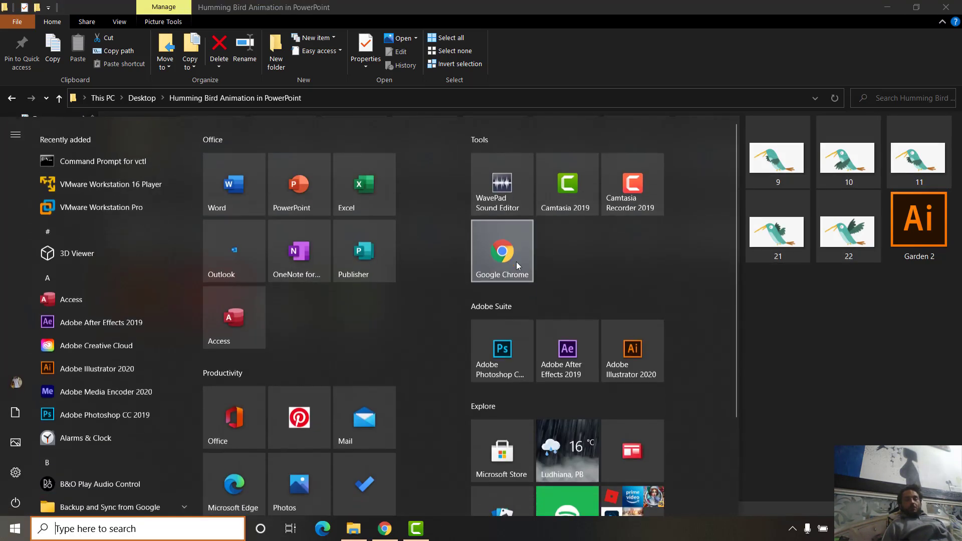
pyautogui.click(304, 174)
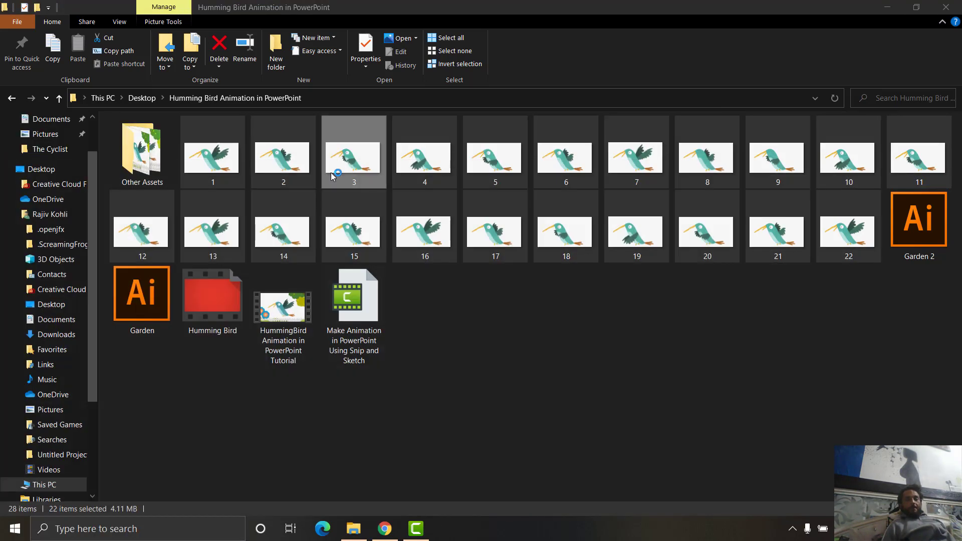